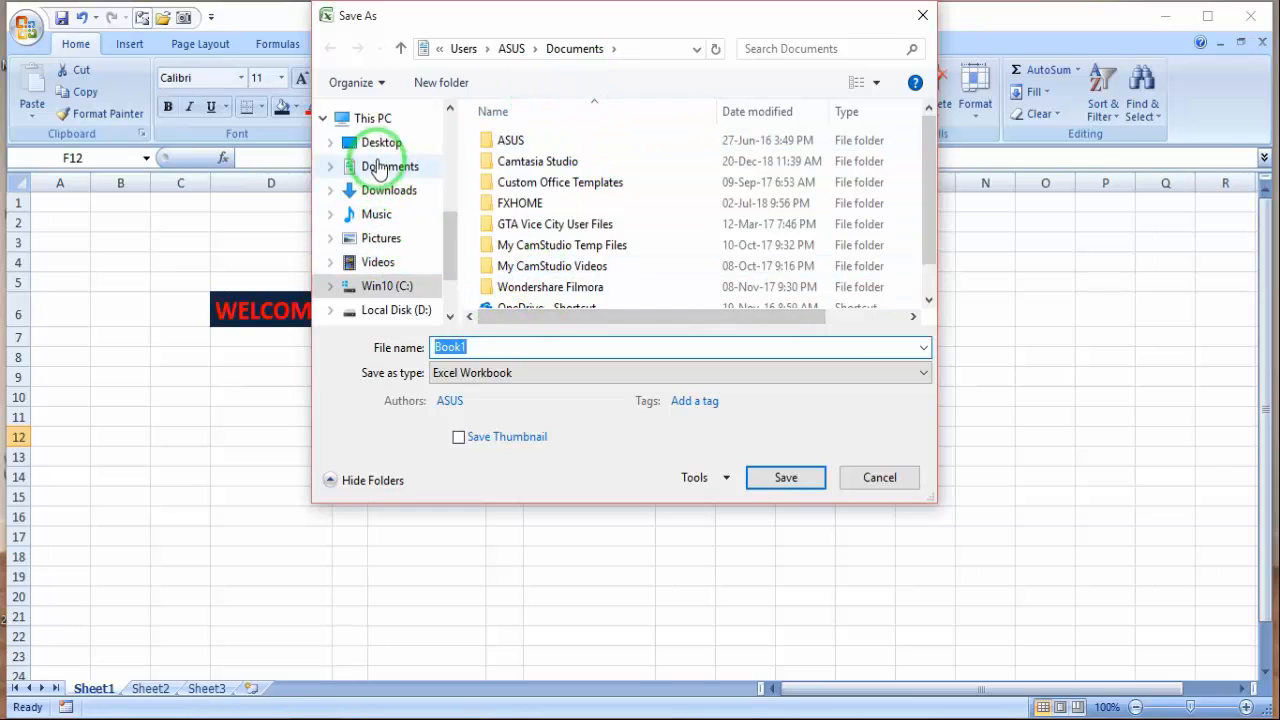
# Choose the Desktop as the save location and name the workbook AZ UNLIMITED.
pyautogui.click(380, 148)
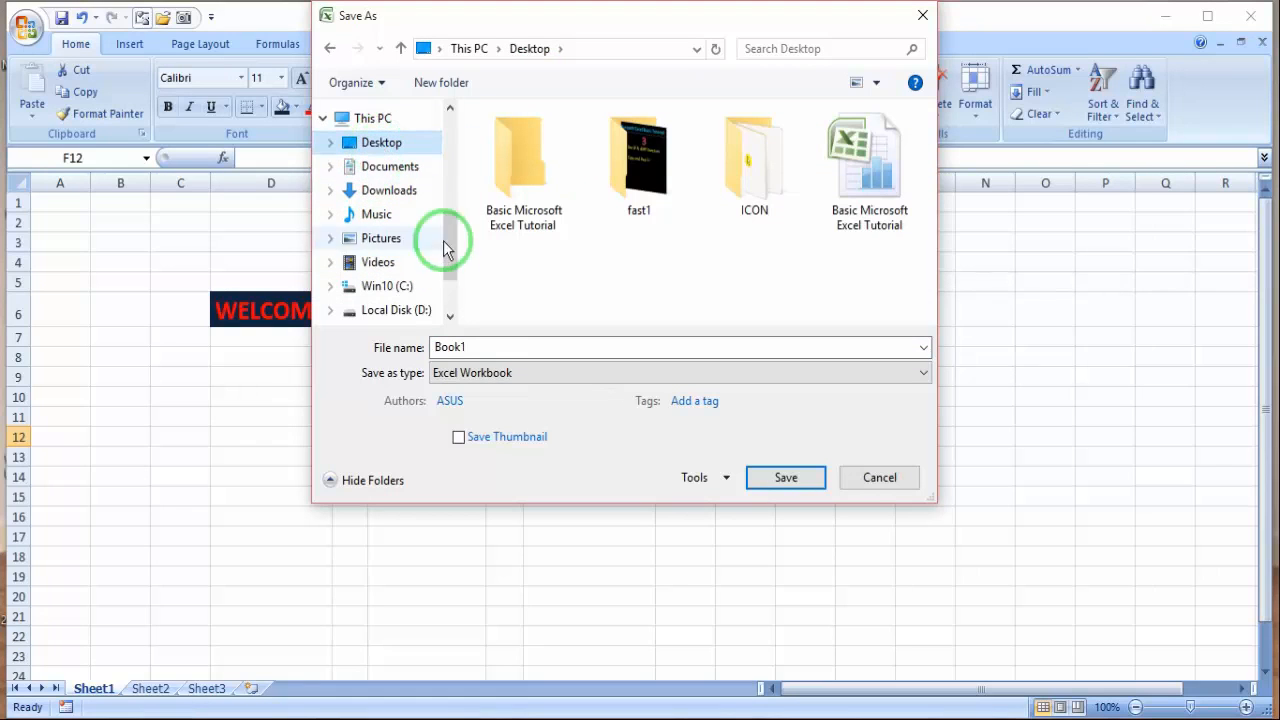
pyautogui.moveTo(502, 346); pyautogui.dragTo(410, 367)
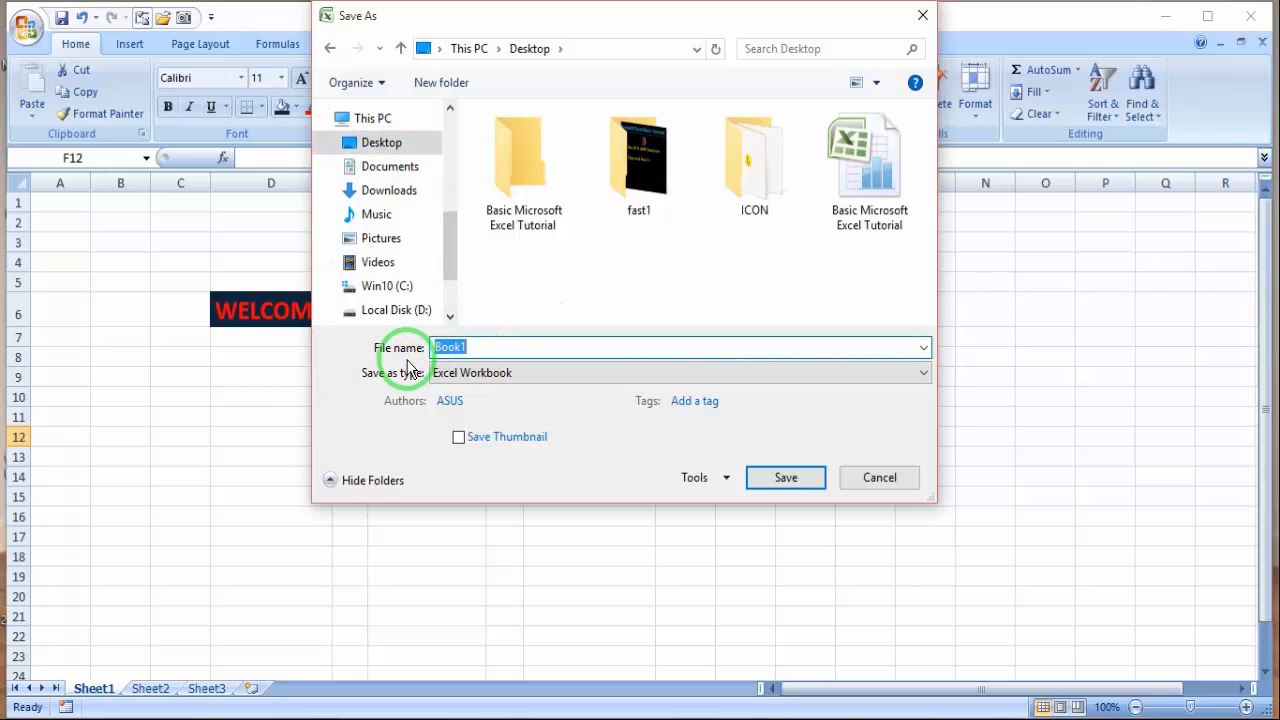
pyautogui.write('AZ UNLIMITED')
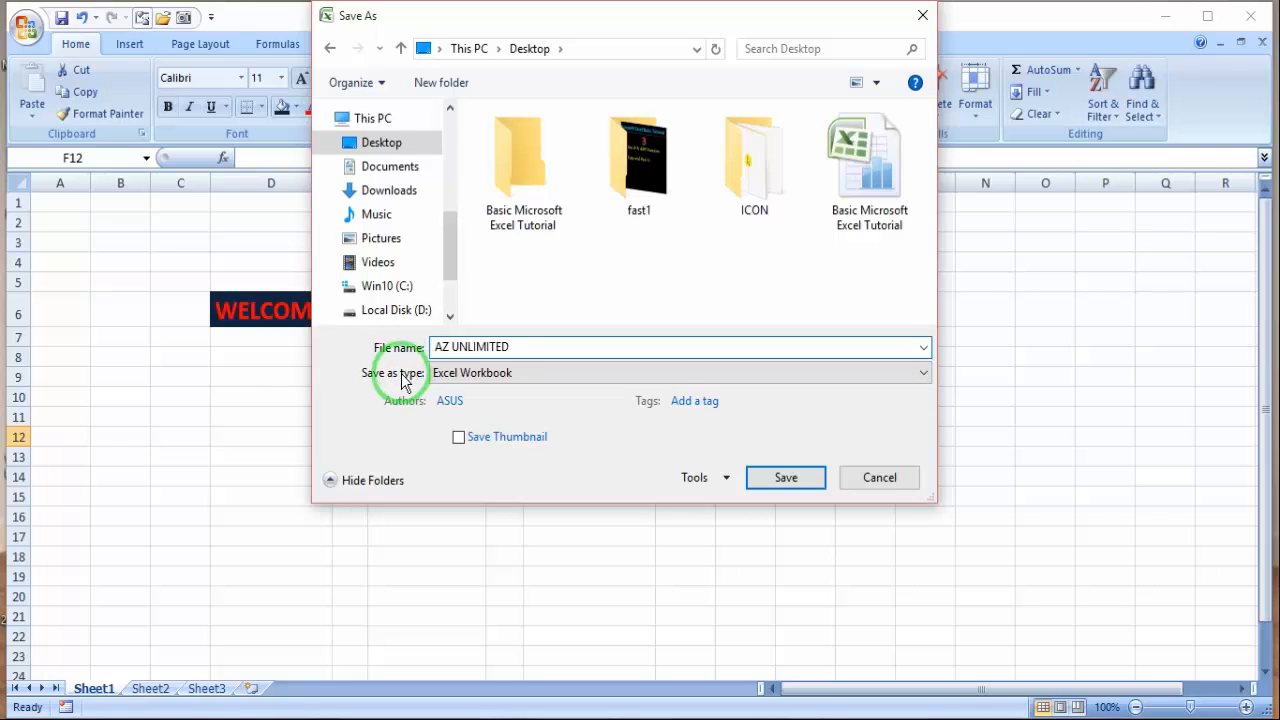
# Set and confirm a password to open the workbook in the general save options, and save the file.
pyautogui.click(727, 480)
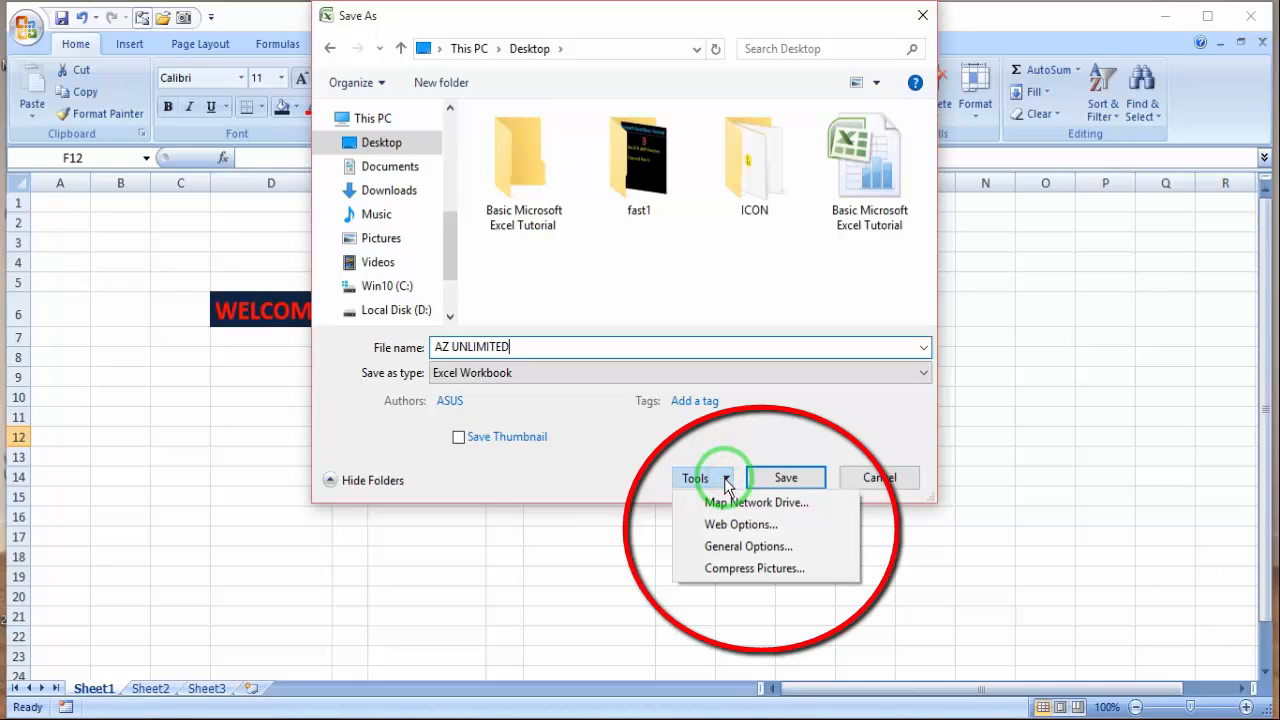
pyautogui.click(806, 549)
pyautogui.moveTo(901, 277); pyautogui.dragTo(661, 250)
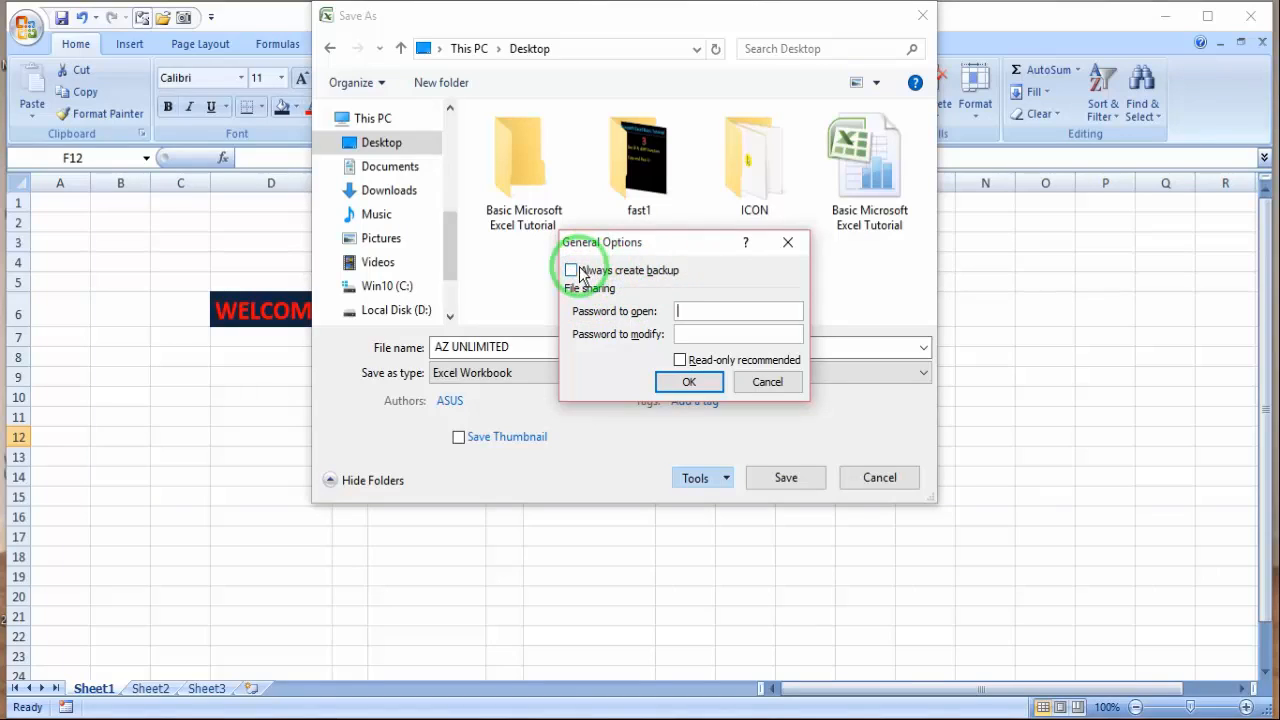
pyautogui.click(702, 311)
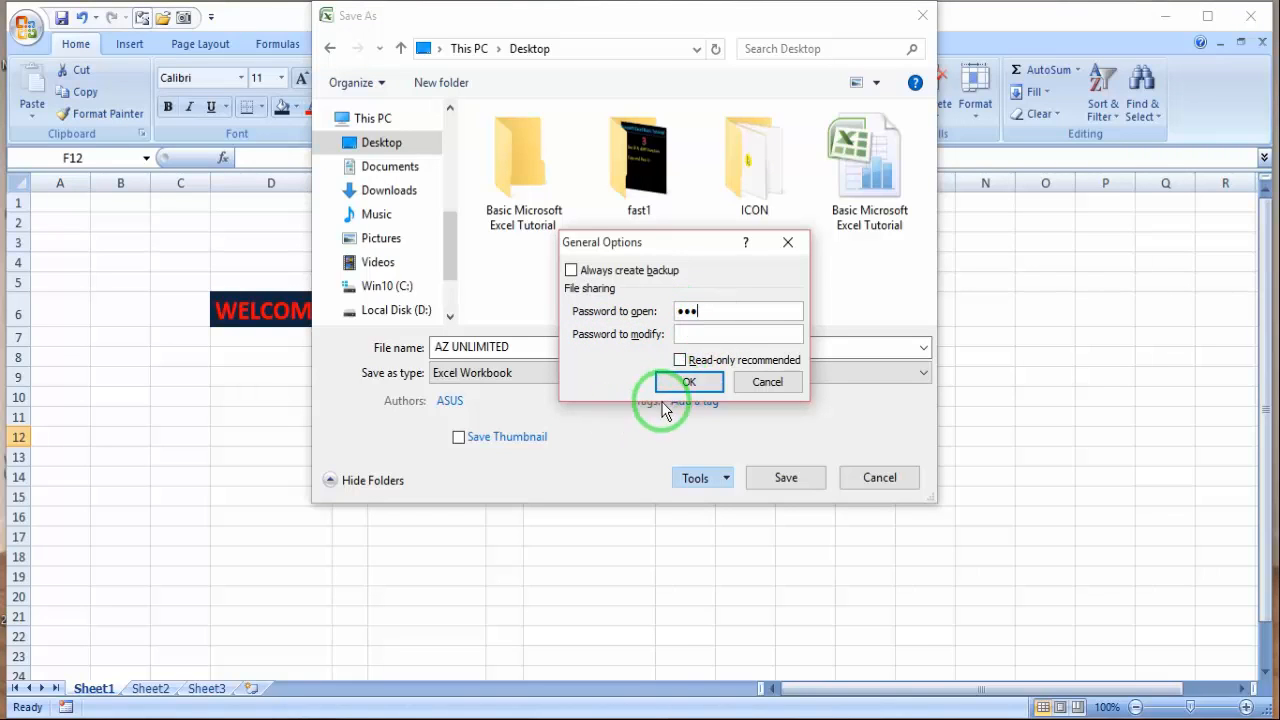
pyautogui.click(688, 384)
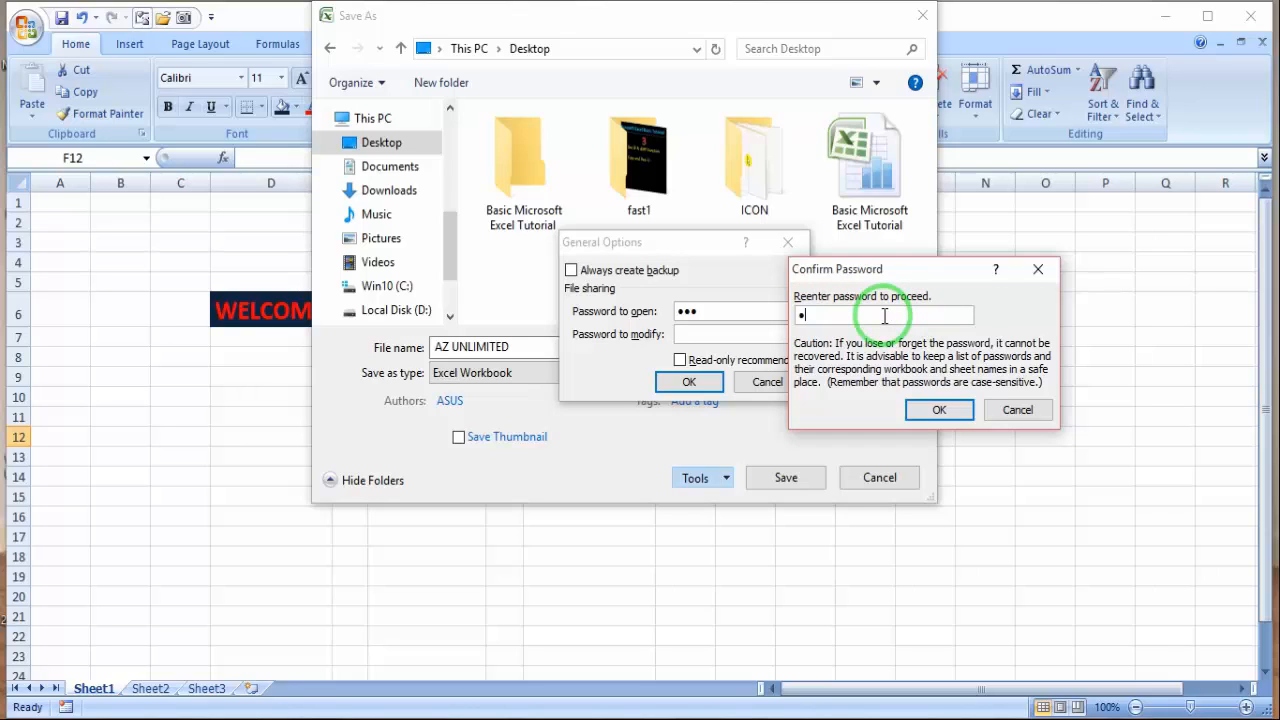
pyautogui.click(930, 410)
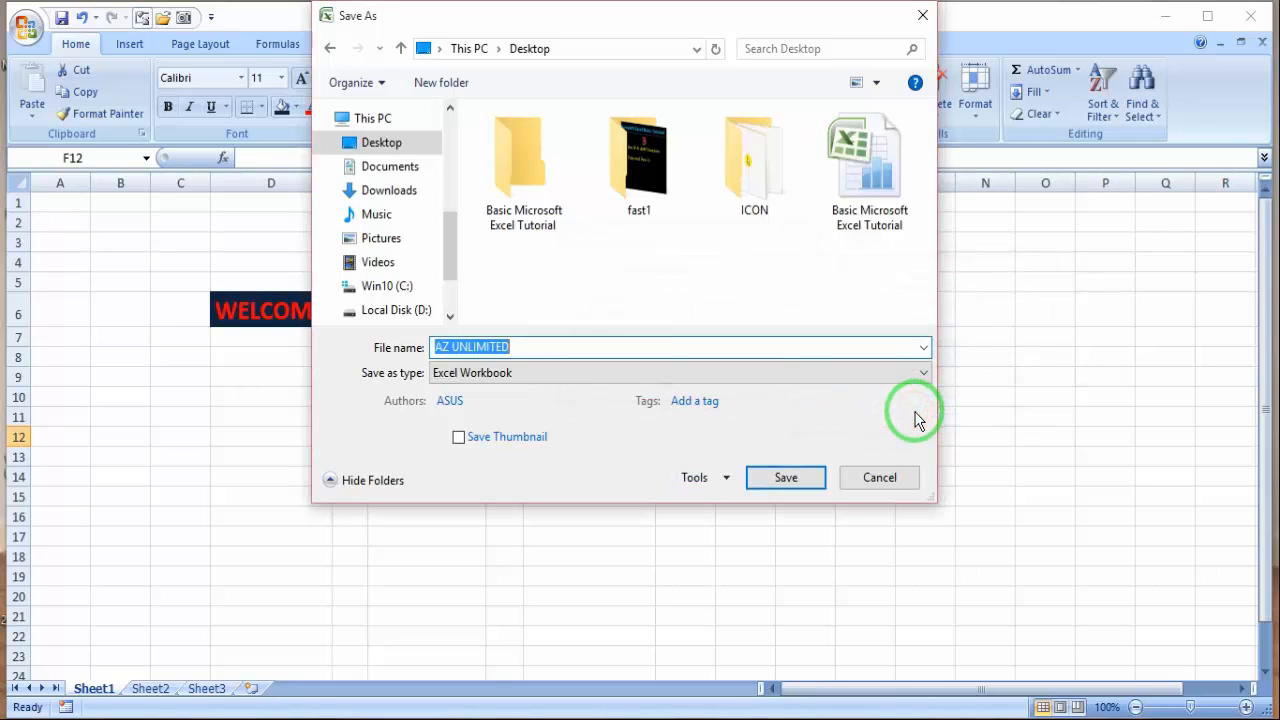
pyautogui.click(814, 480)
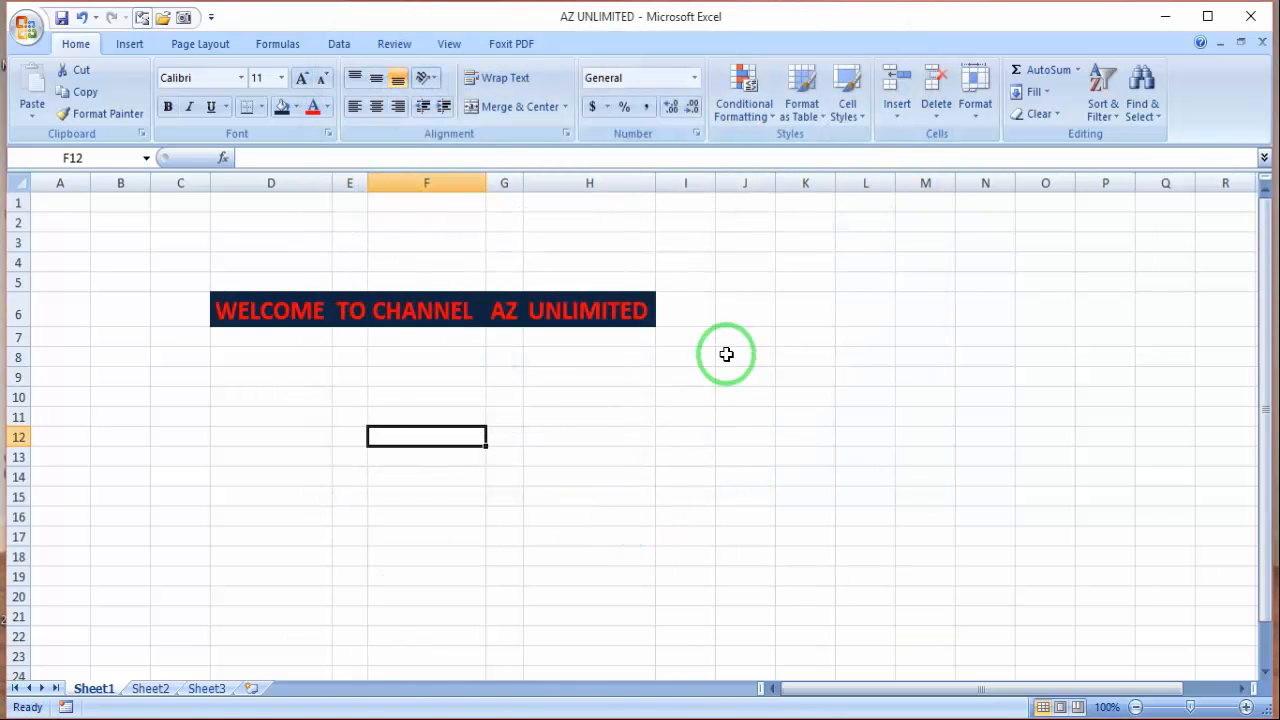
# Close the workbook and move the AZ UNLIMITED file to the middle of the refreshed desktop.
pyautogui.click(1249, 15)
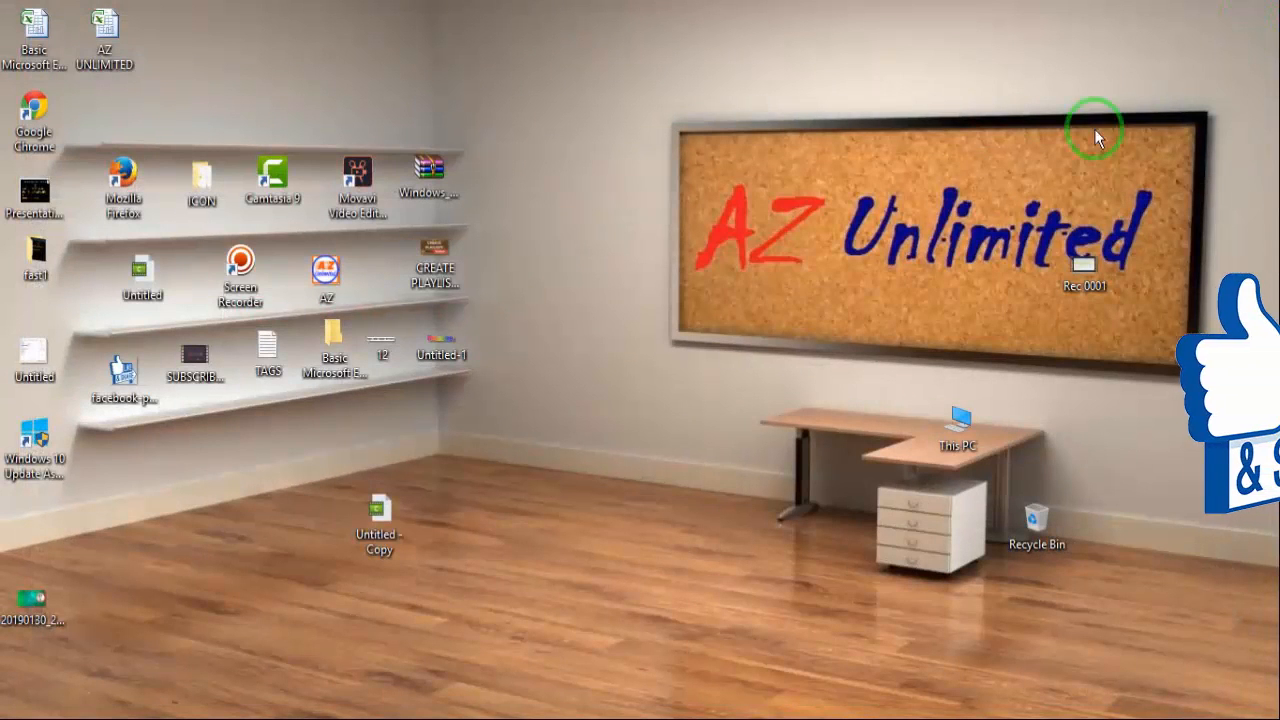
pyautogui.rightClick(724, 98)
pyautogui.click(751, 152)
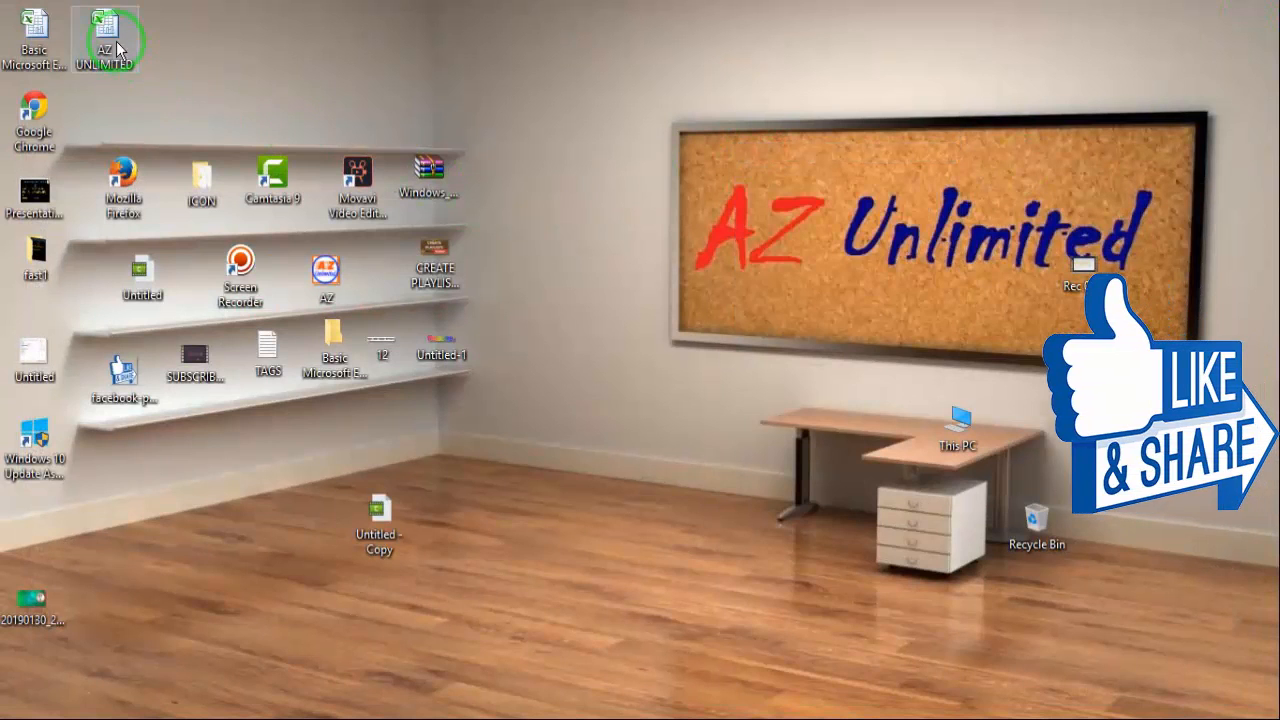
pyautogui.moveTo(115, 48); pyautogui.dragTo(610, 315)
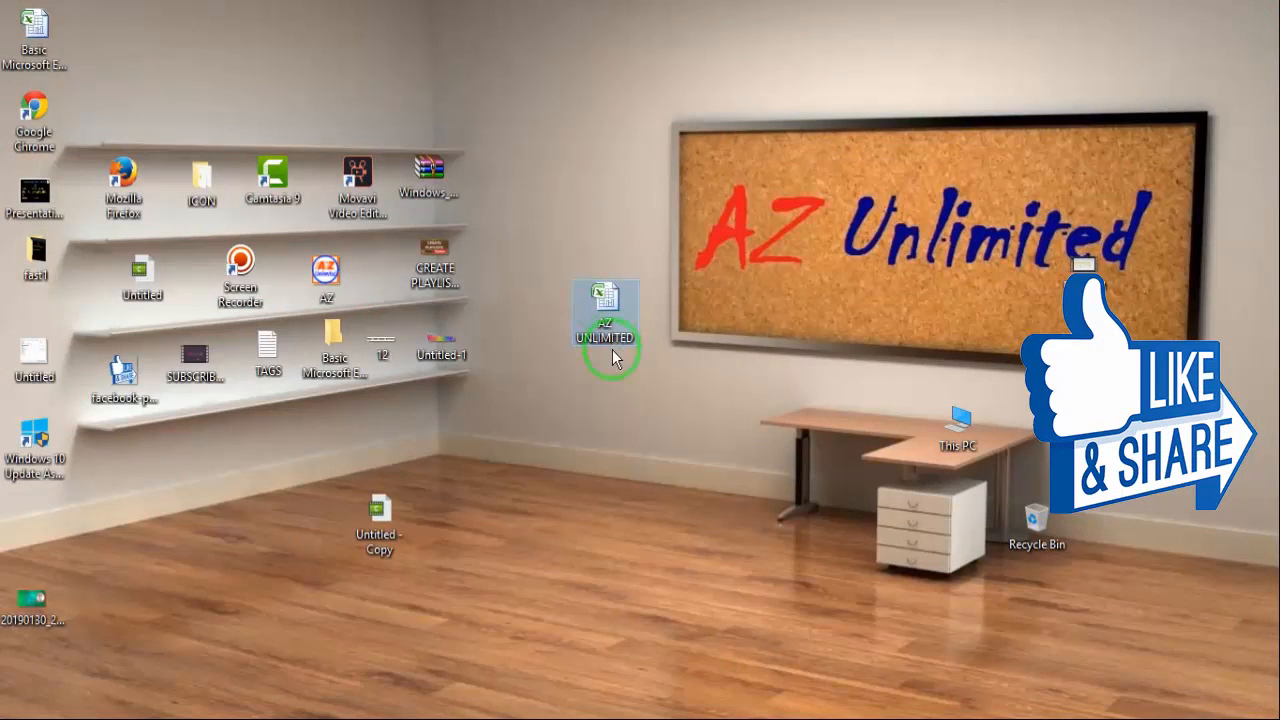
# Open the AZ UNLIMITED workbook from the desktop, entering its opening password.
pyautogui.click(609, 320)
pyautogui.doubleClick(610, 317)
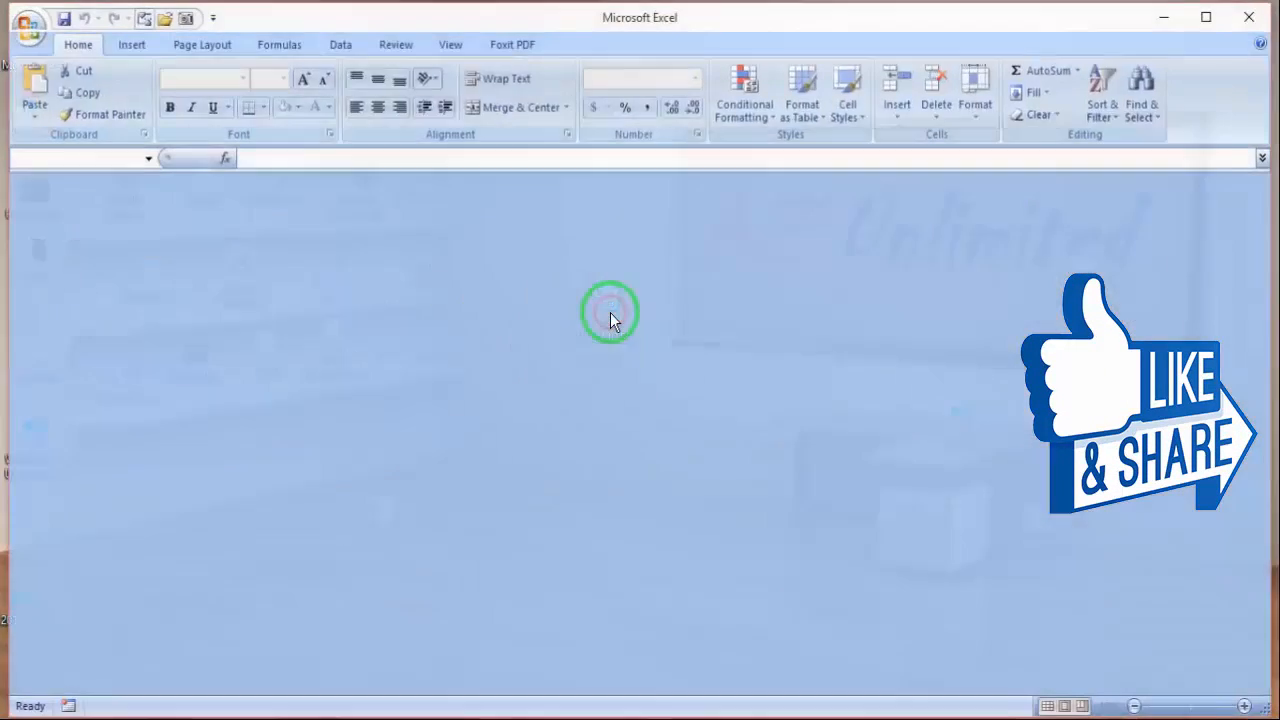
pyautogui.moveTo(852, 303); pyautogui.dragTo(502, 256)
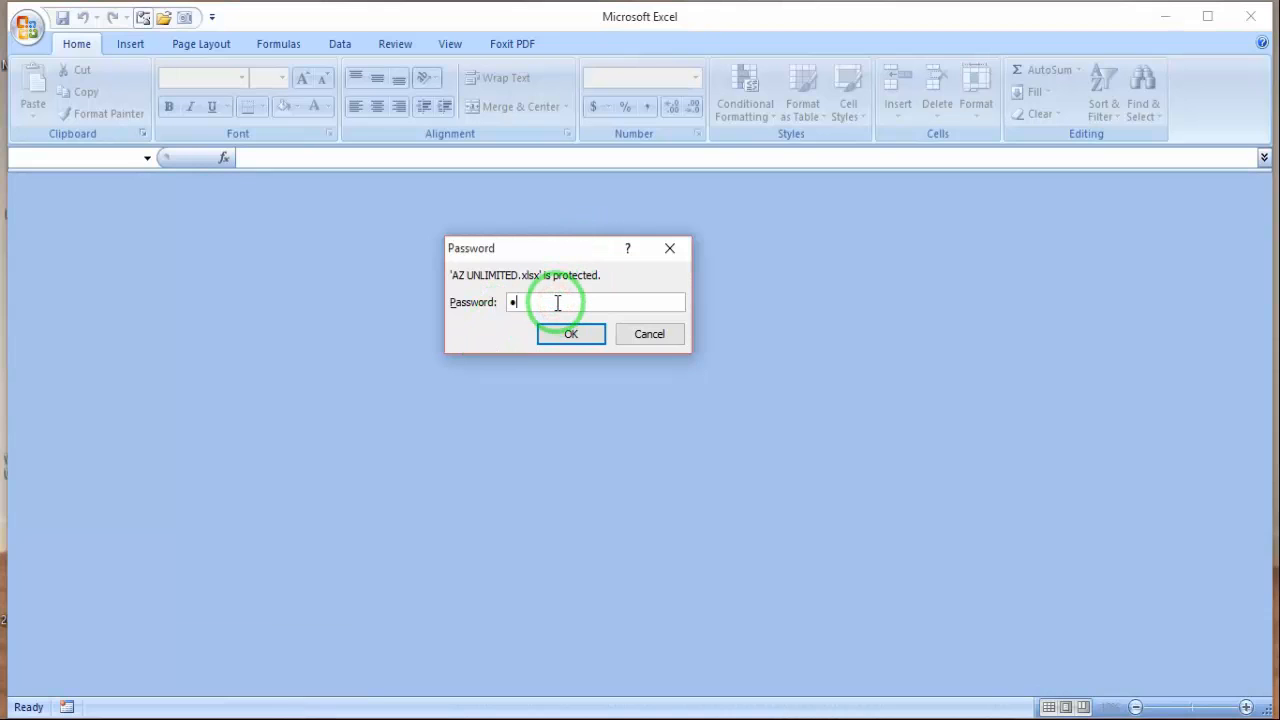
pyautogui.click(556, 334)
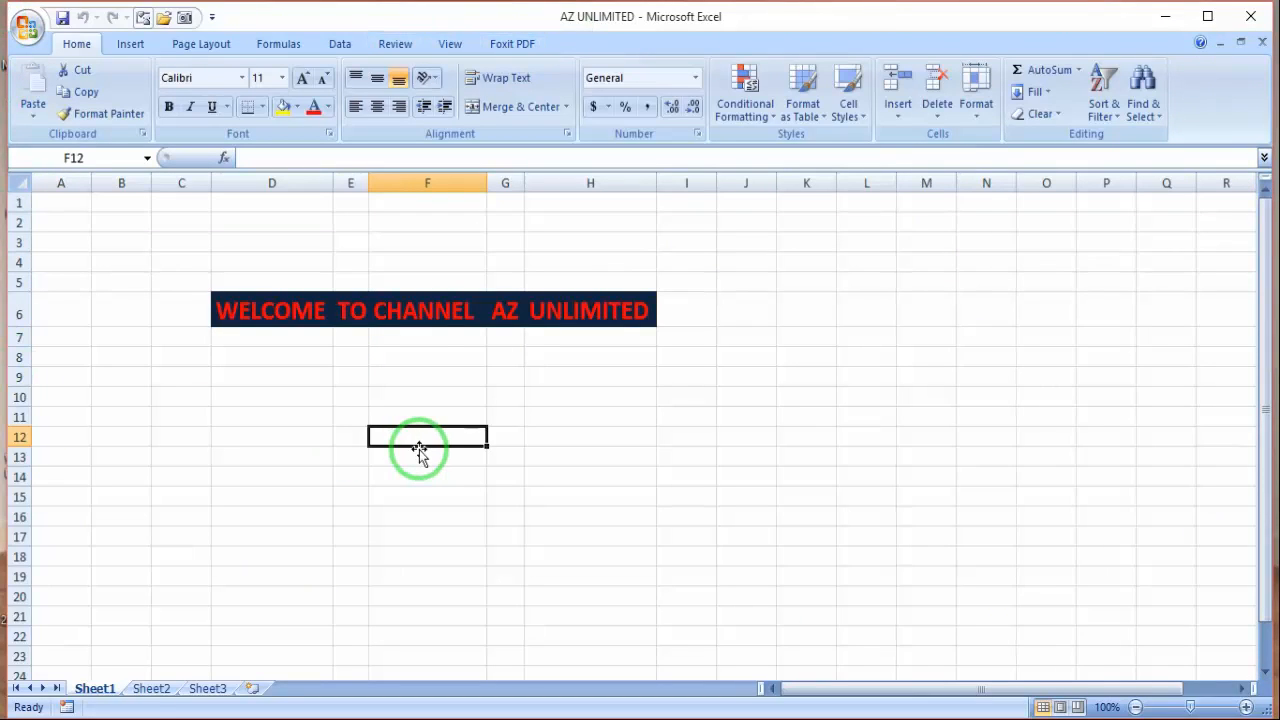
# Look through Sheet2 and Sheet3 of the workbook and return to Sheet1.
pyautogui.click(145, 689)
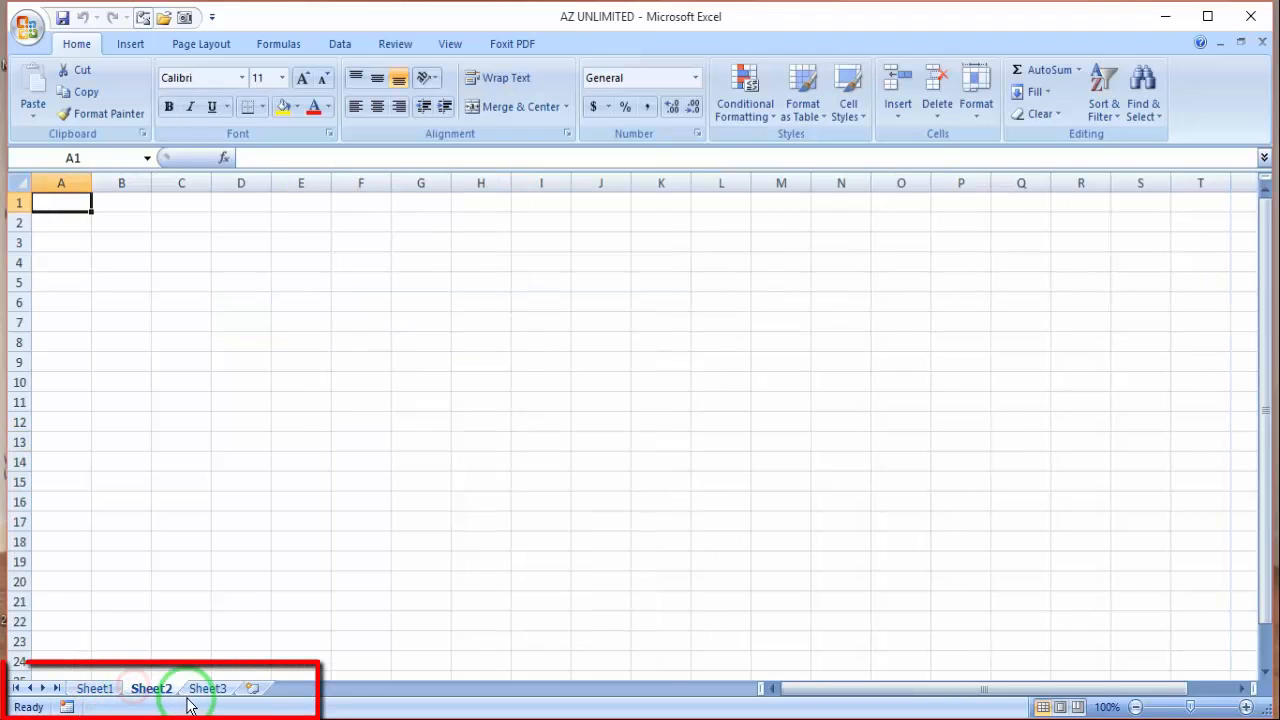
pyautogui.click(207, 689)
pyautogui.click(152, 689)
pyautogui.click(92, 689)
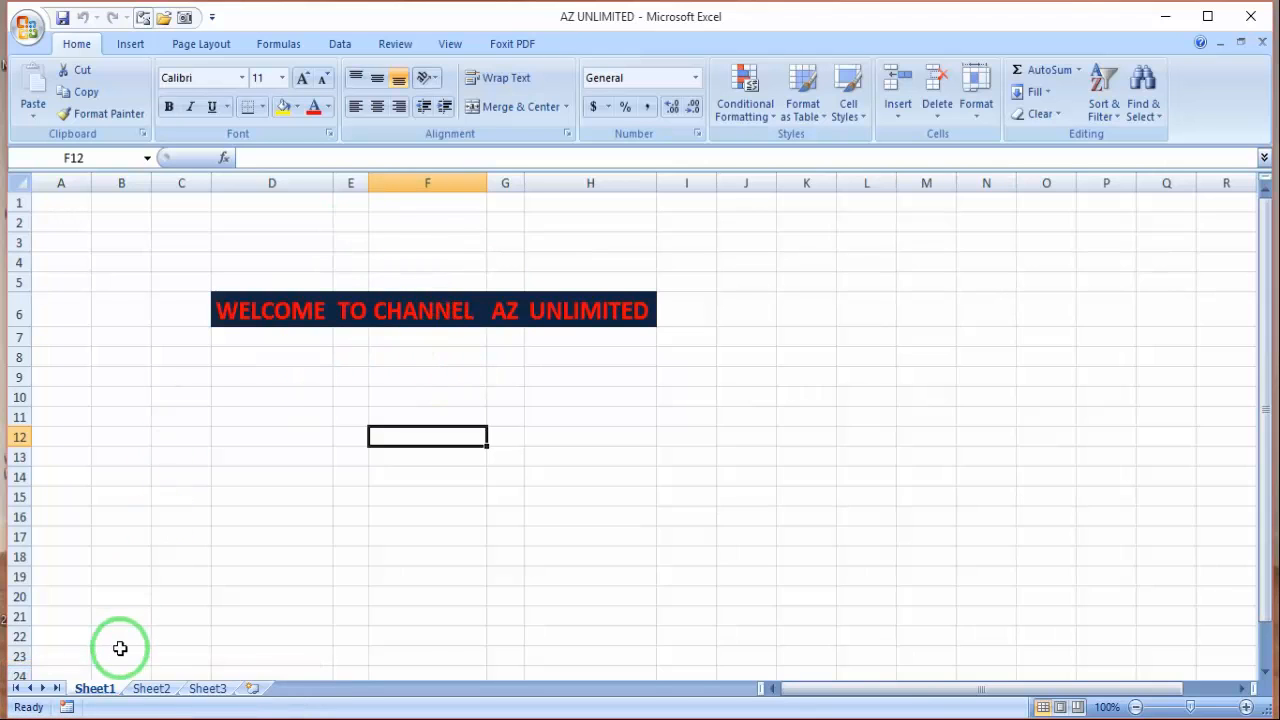
# Protect Sheet1 with a password, keeping the default permissions to select locked and unlocked cells, and confirm the password.
pyautogui.rightClick(98, 695)
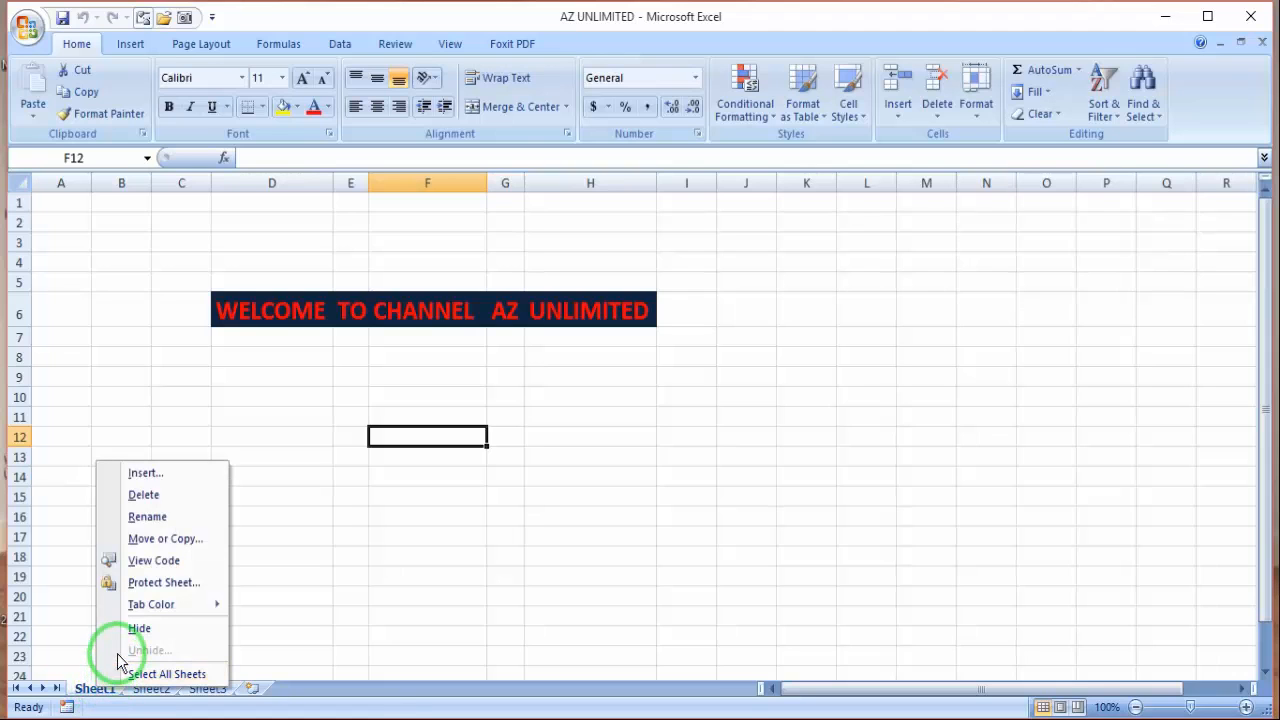
pyautogui.moveTo(160, 603)
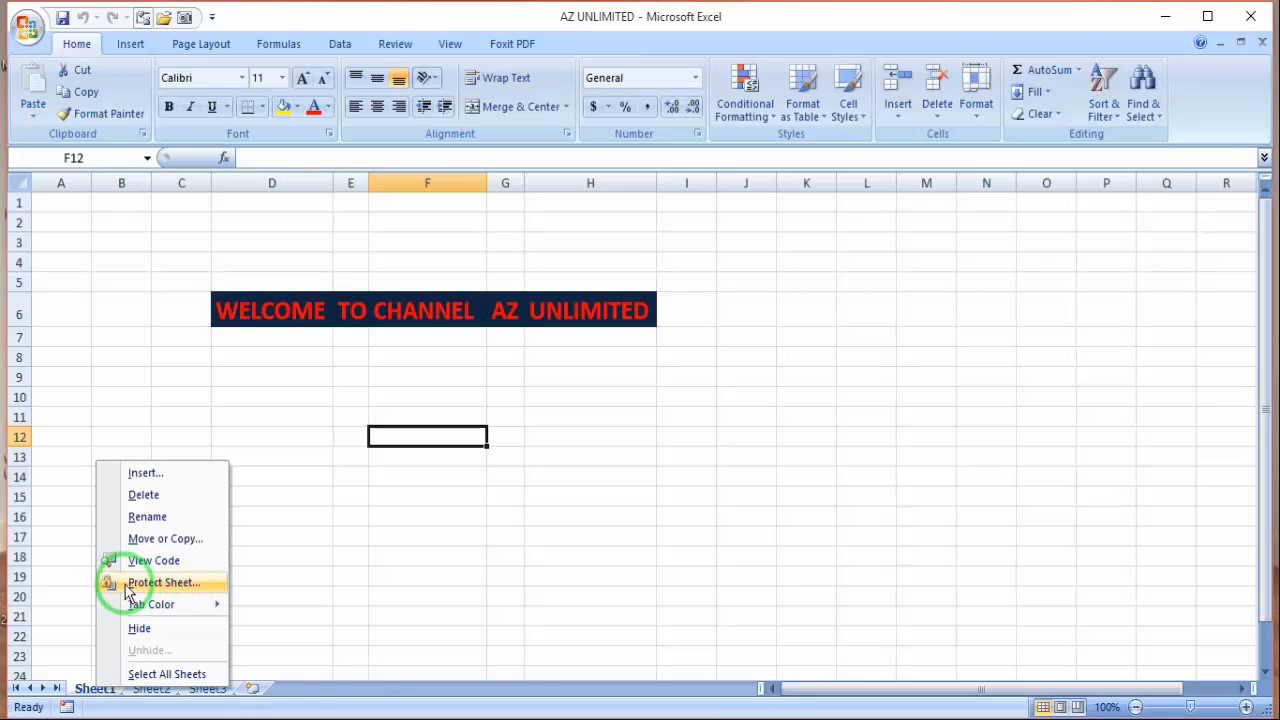
pyautogui.click(160, 583)
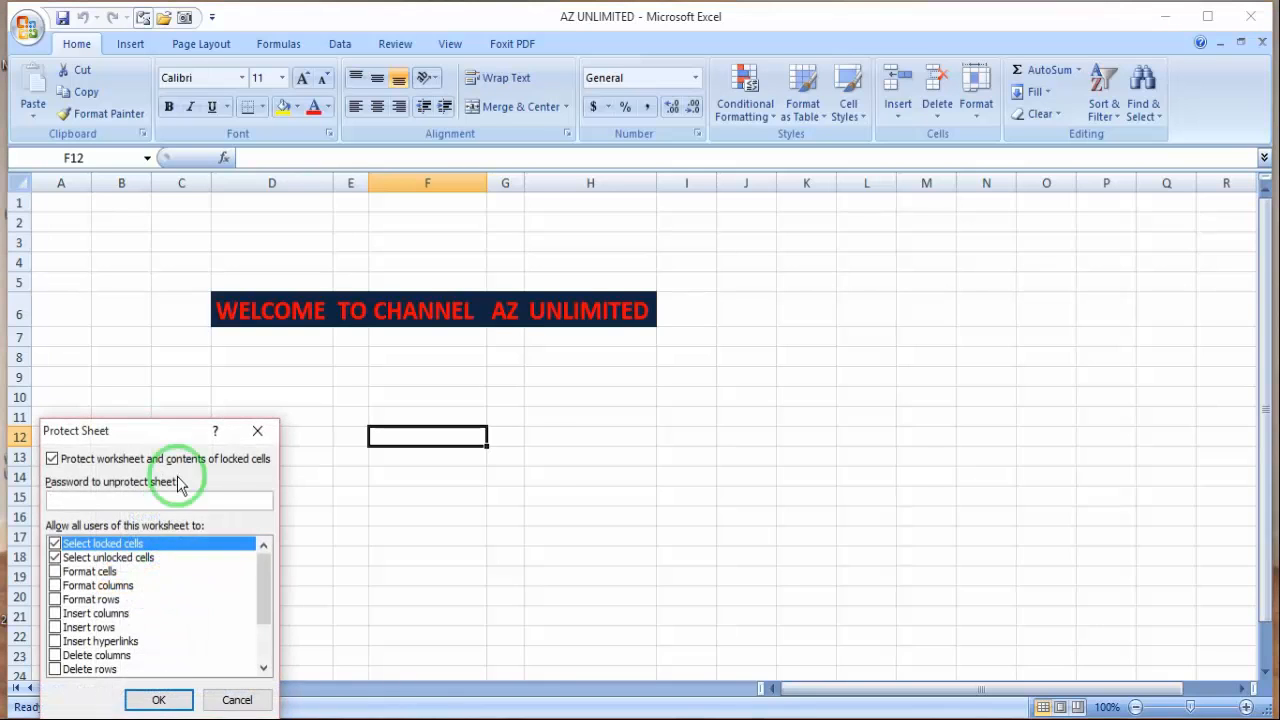
pyautogui.moveTo(57, 426); pyautogui.dragTo(514, 251)
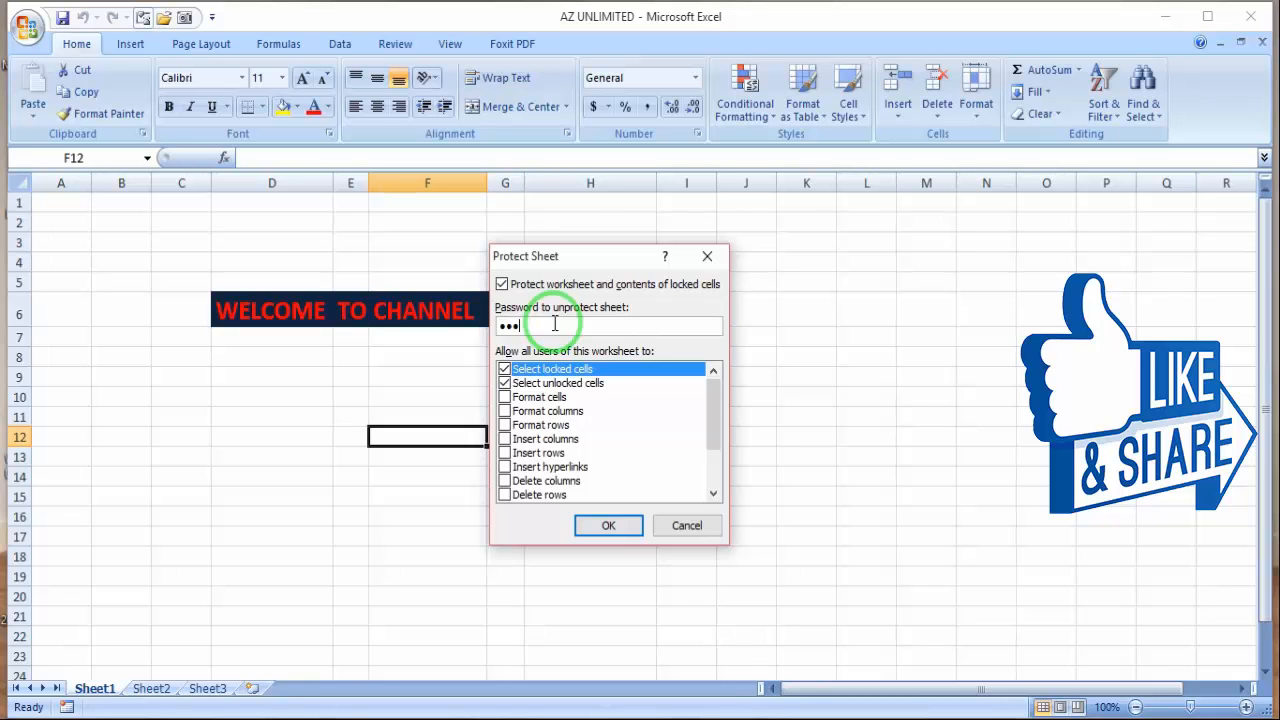
pyautogui.click(608, 525)
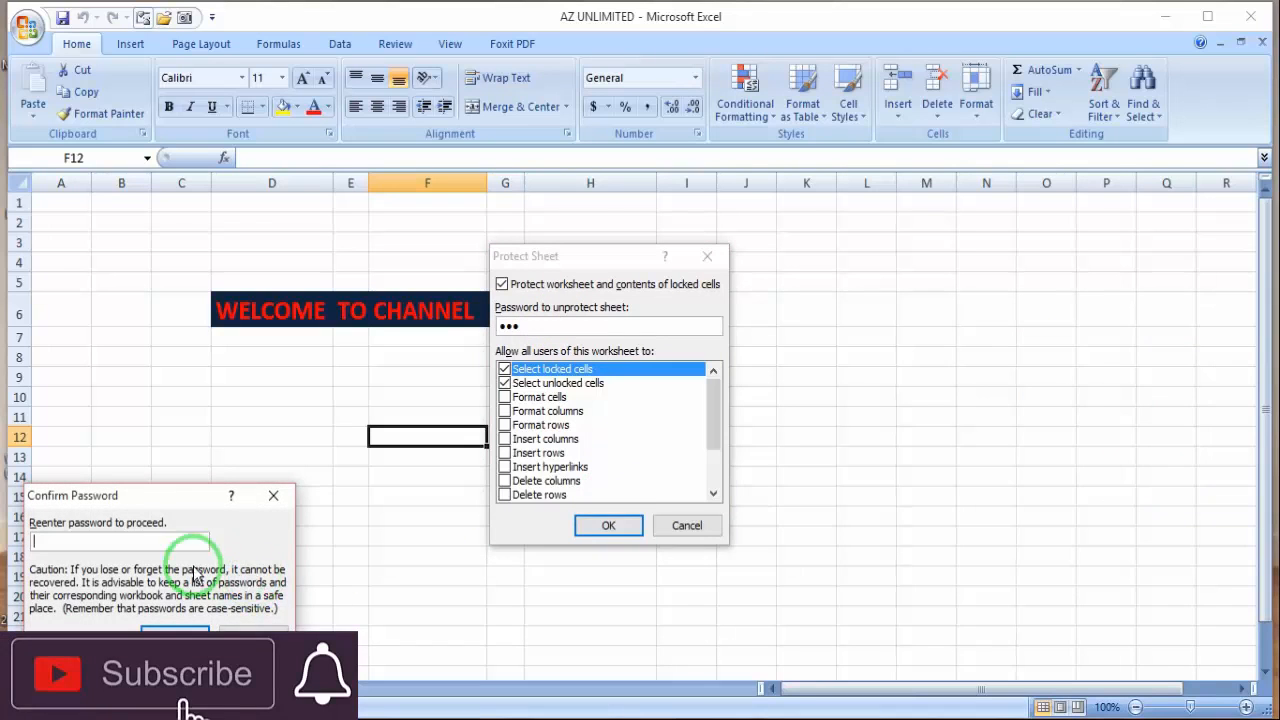
pyautogui.moveTo(286, 491); pyautogui.dragTo(900, 318)
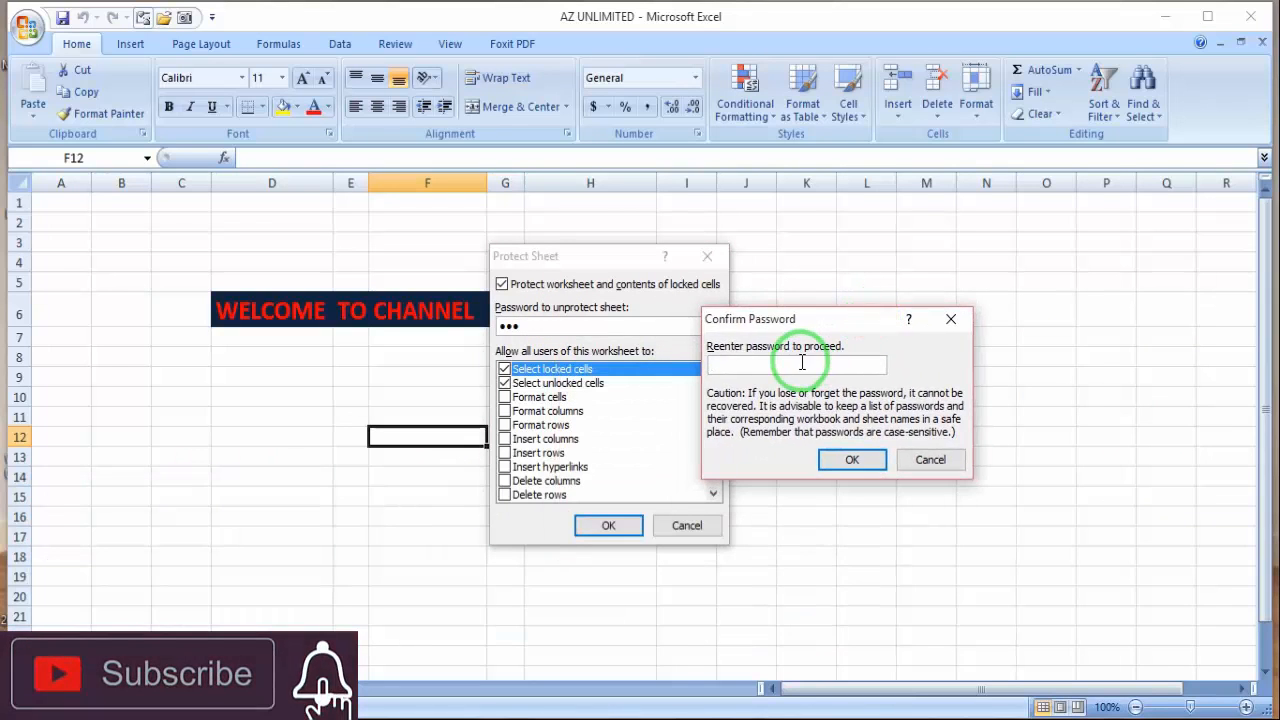
pyautogui.click(802, 362)
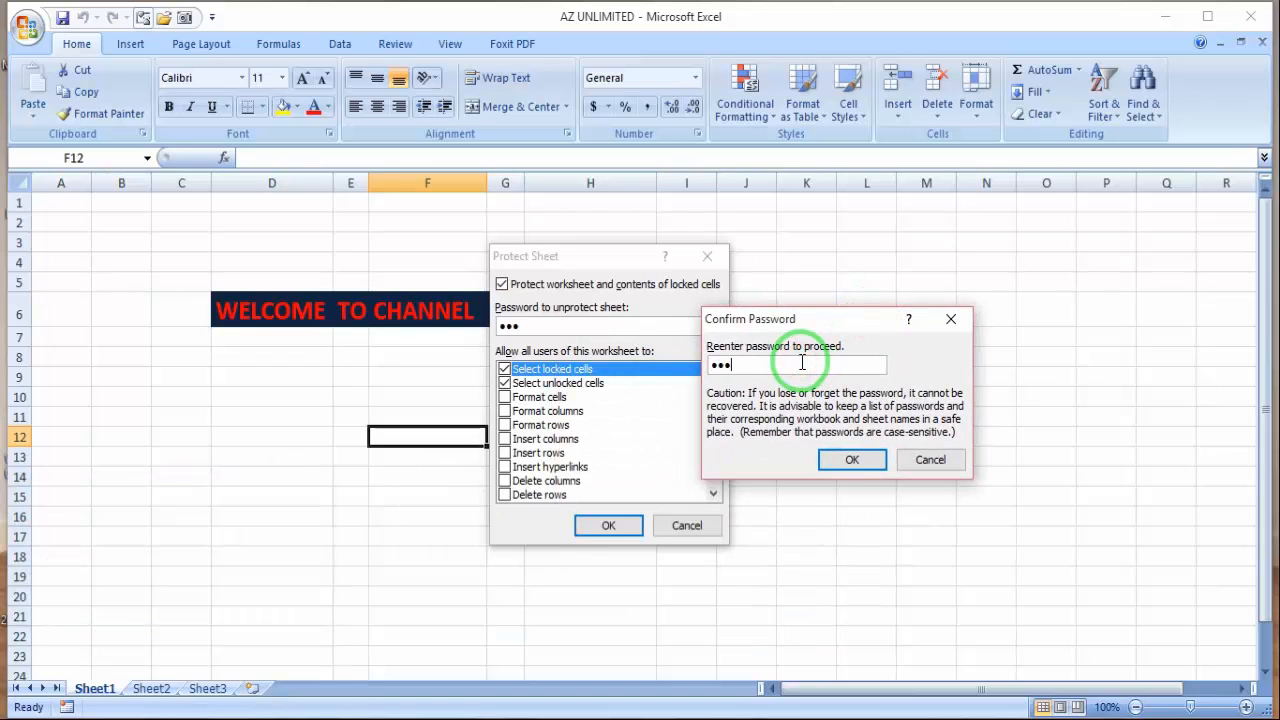
pyautogui.click(835, 459)
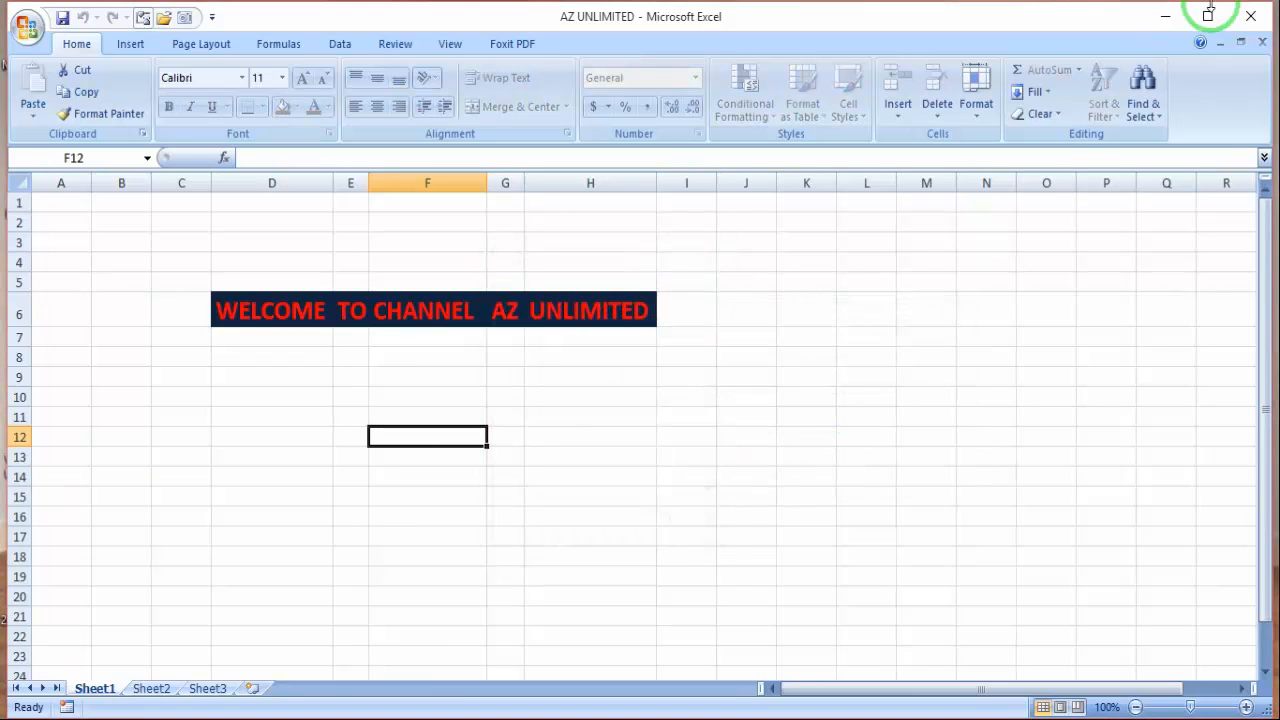
# Close the workbook with its changes saved and refresh the desktop.
pyautogui.click(1250, 16)
pyautogui.click(566, 425)
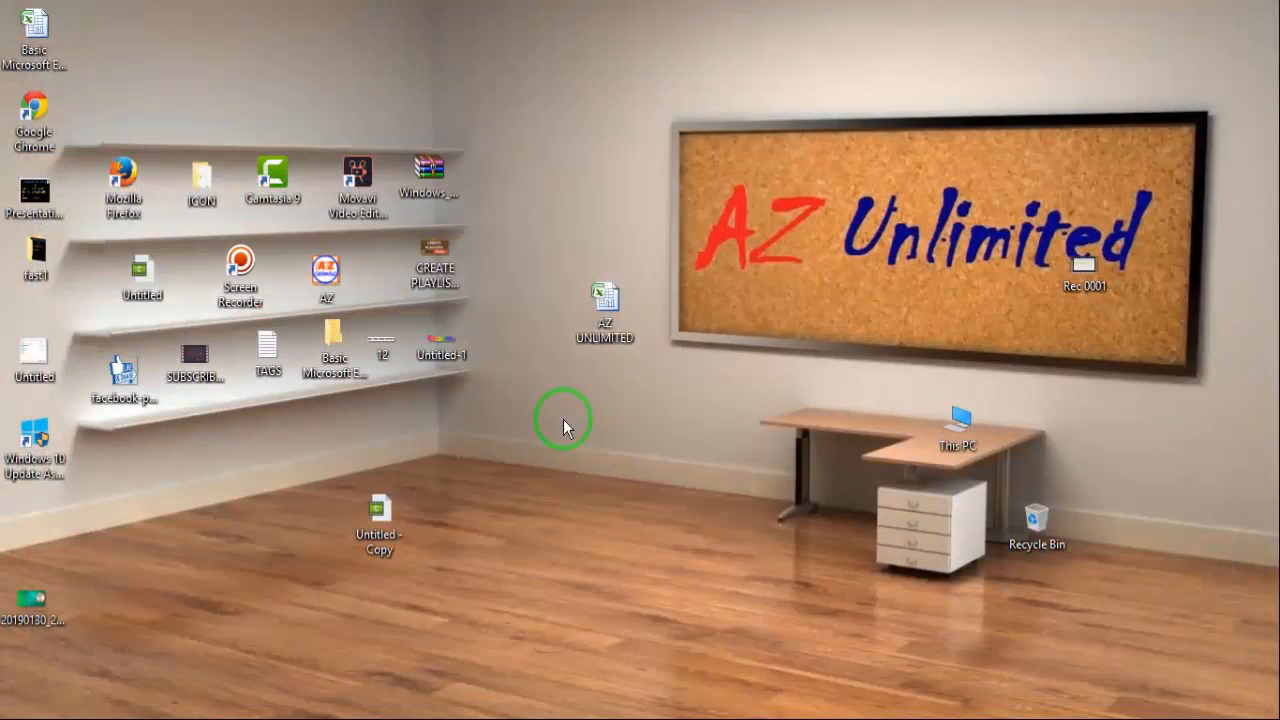
pyautogui.rightClick(804, 78)
pyautogui.click(824, 138)
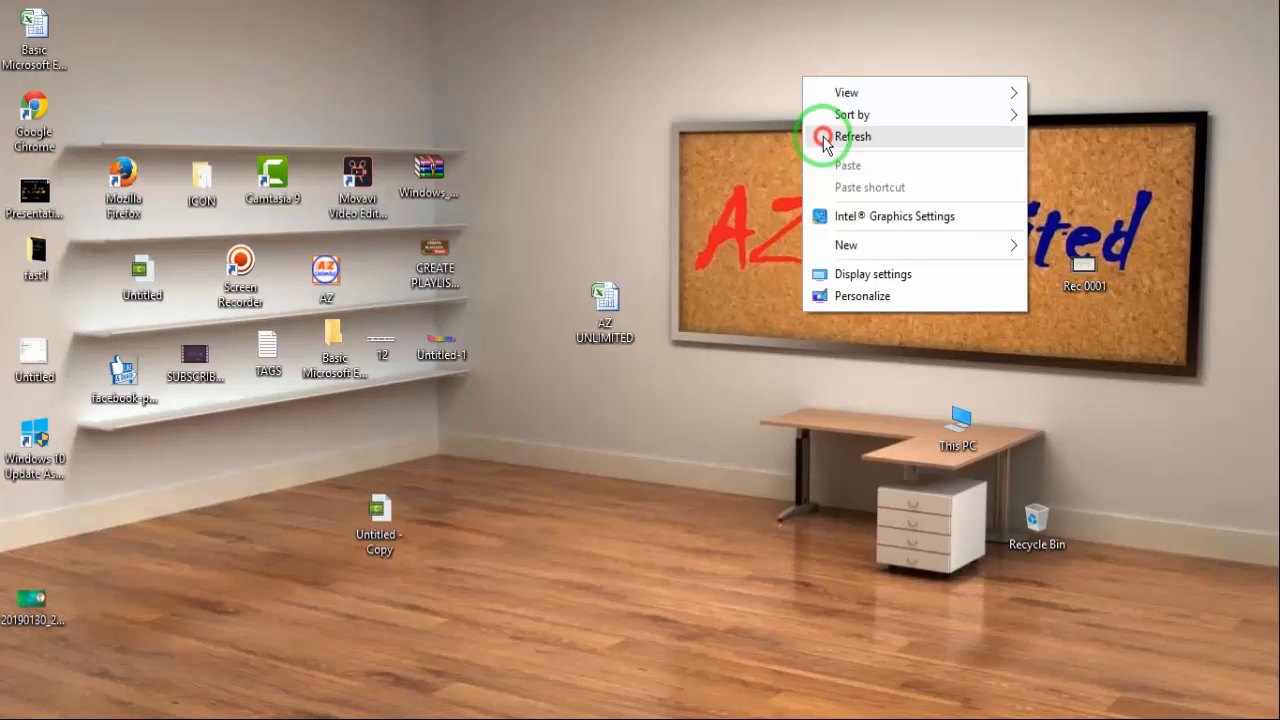
# Reopen the AZ UNLIMITED workbook from the desktop with its opening password.
pyautogui.doubleClick(613, 312)
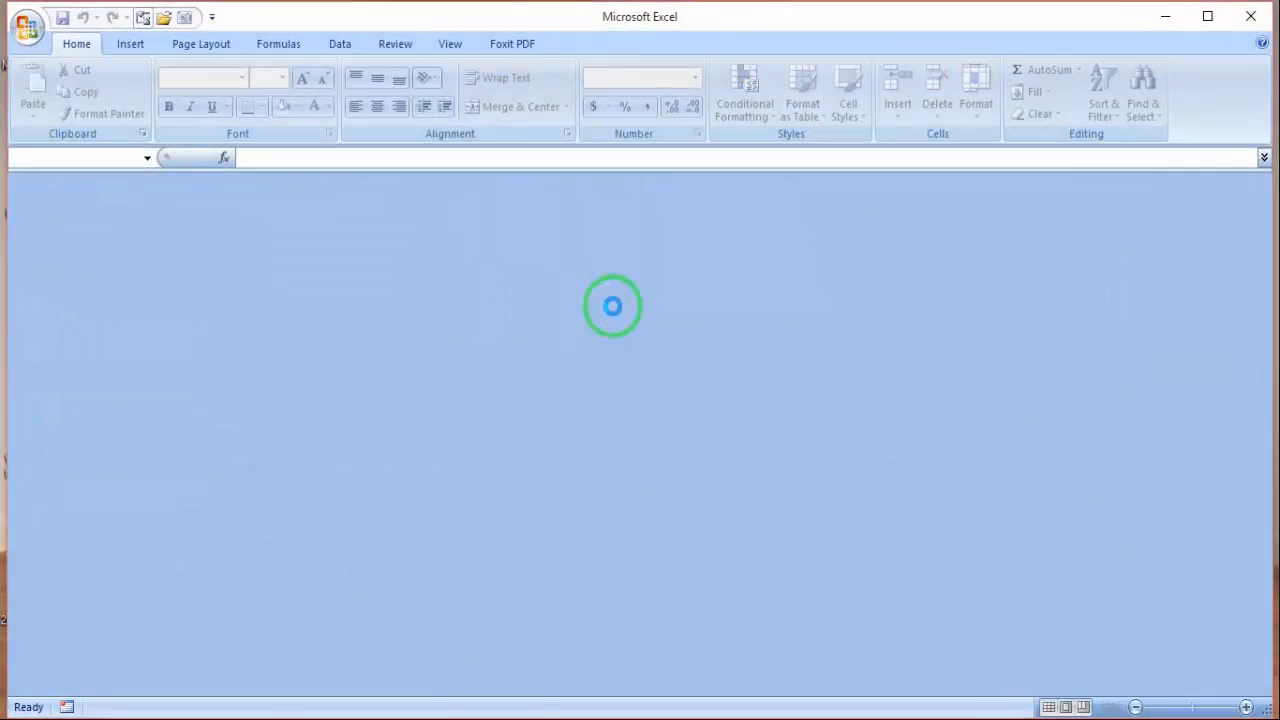
pyautogui.write('••')
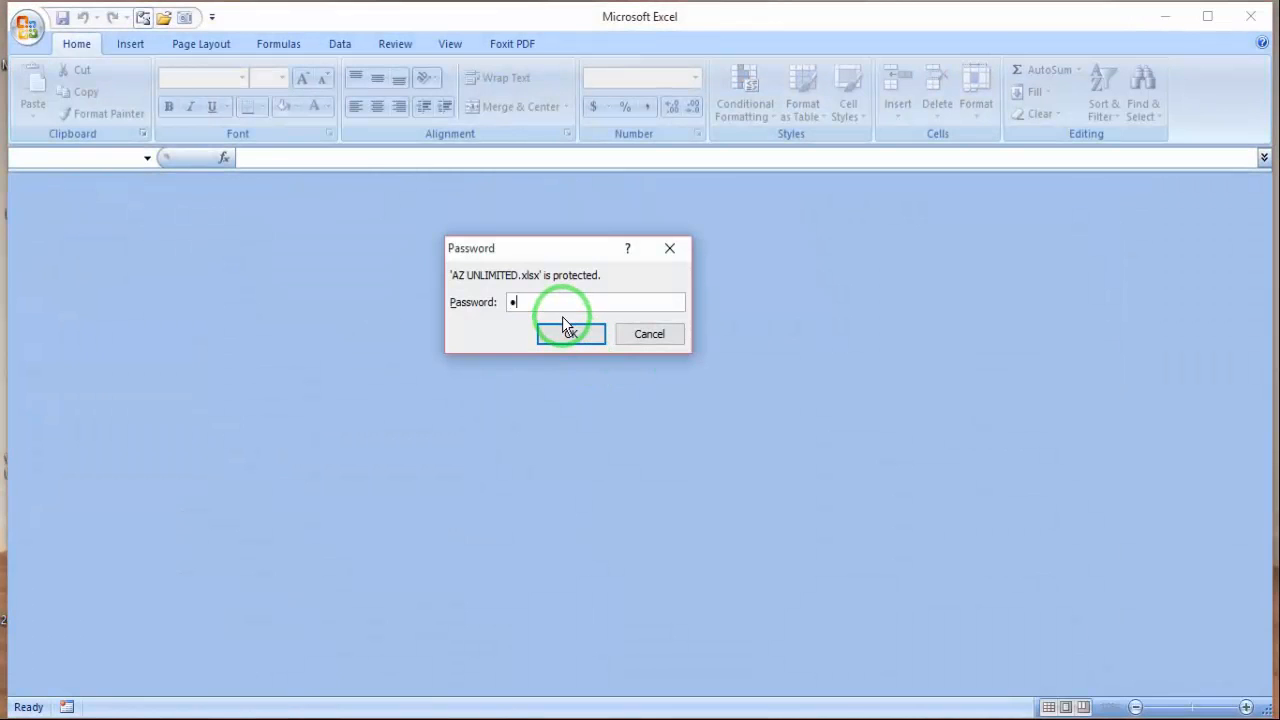
pyautogui.write('•')
pyautogui.click(567, 335)
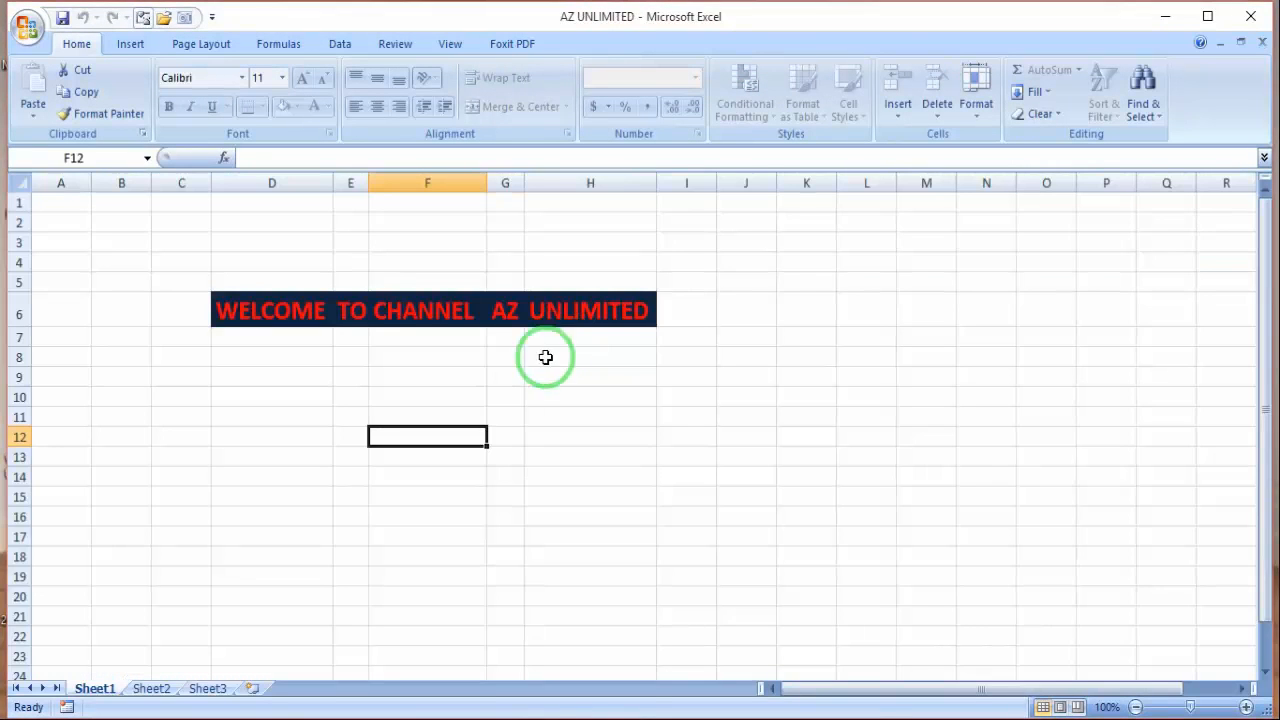
# Try to edit cell H6 containing UNLIMITED on the protected sheet, and dismiss the alert.
pyautogui.click(603, 314)
pyautogui.doubleClick(603, 314)
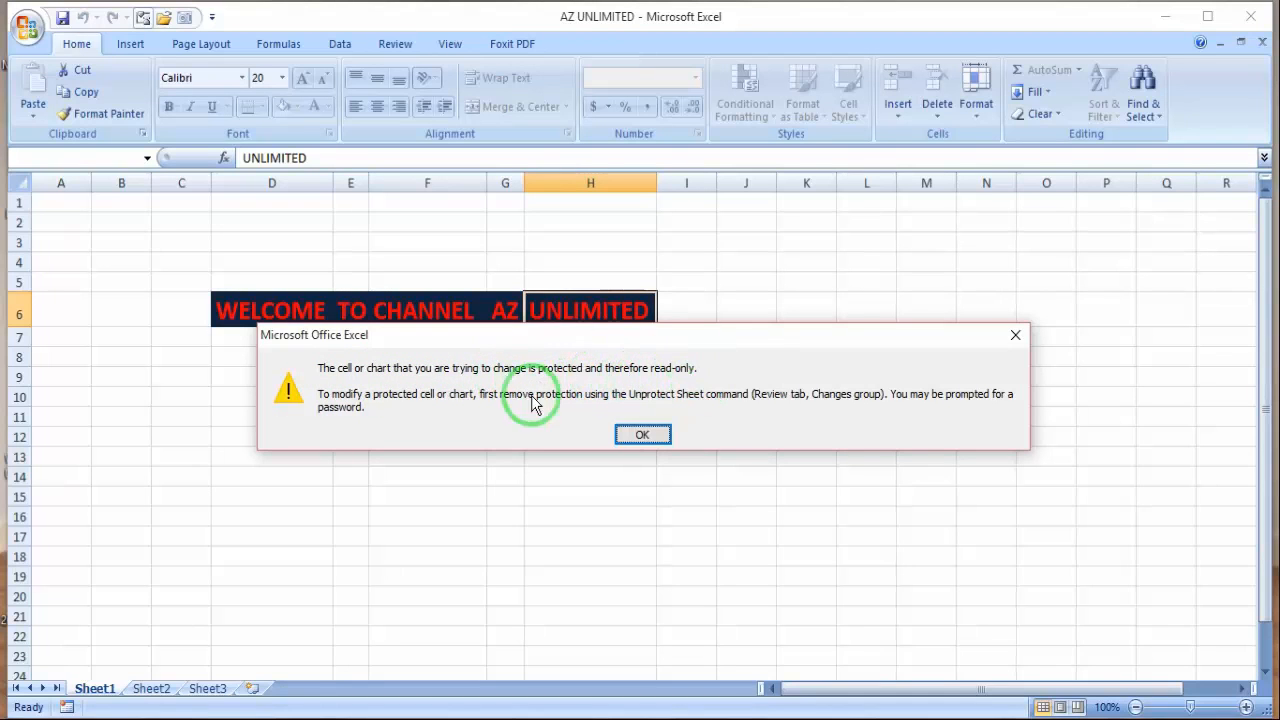
pyautogui.moveTo(591, 340); pyautogui.dragTo(543, 256)
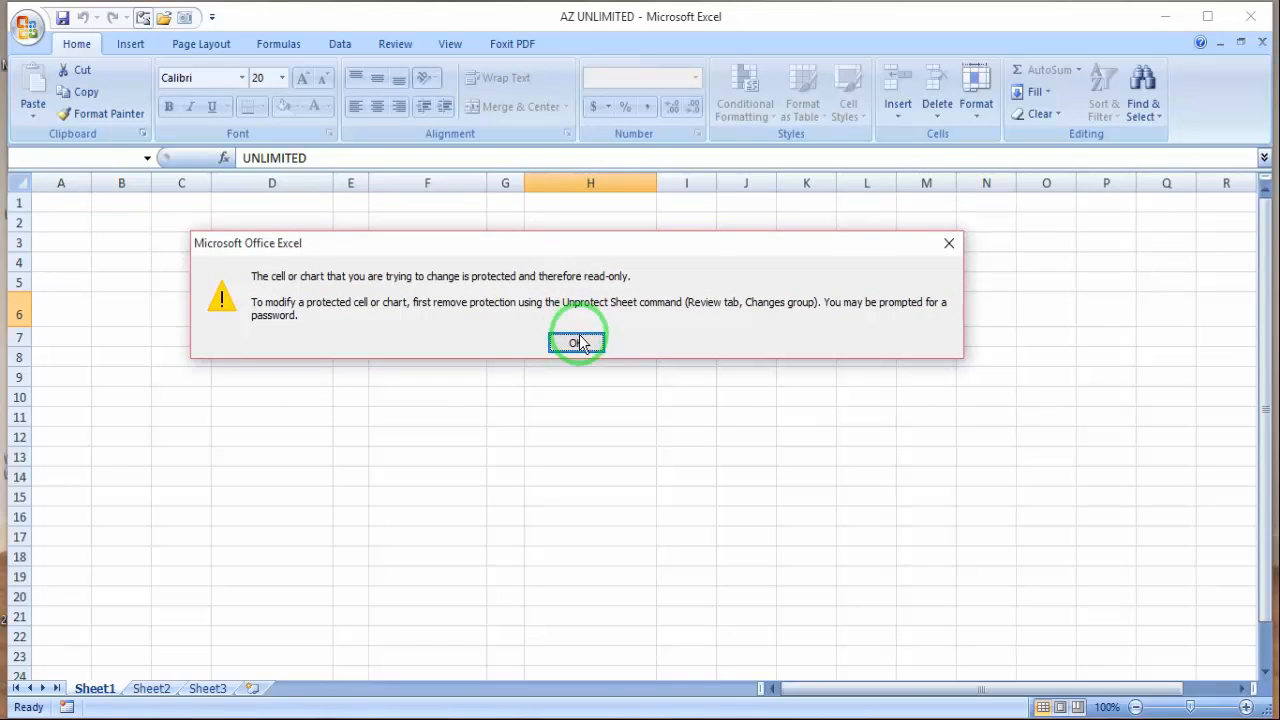
pyautogui.moveTo(663, 252); pyautogui.dragTo(705, 258)
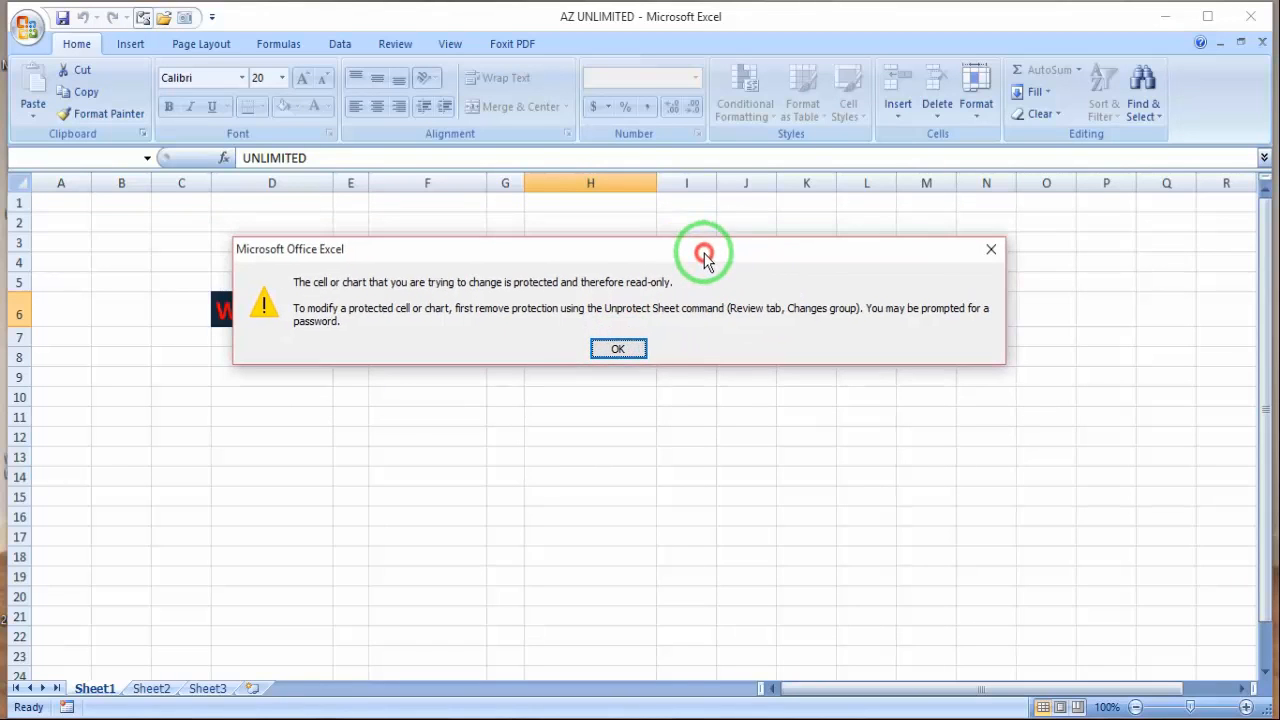
pyautogui.click(617, 348)
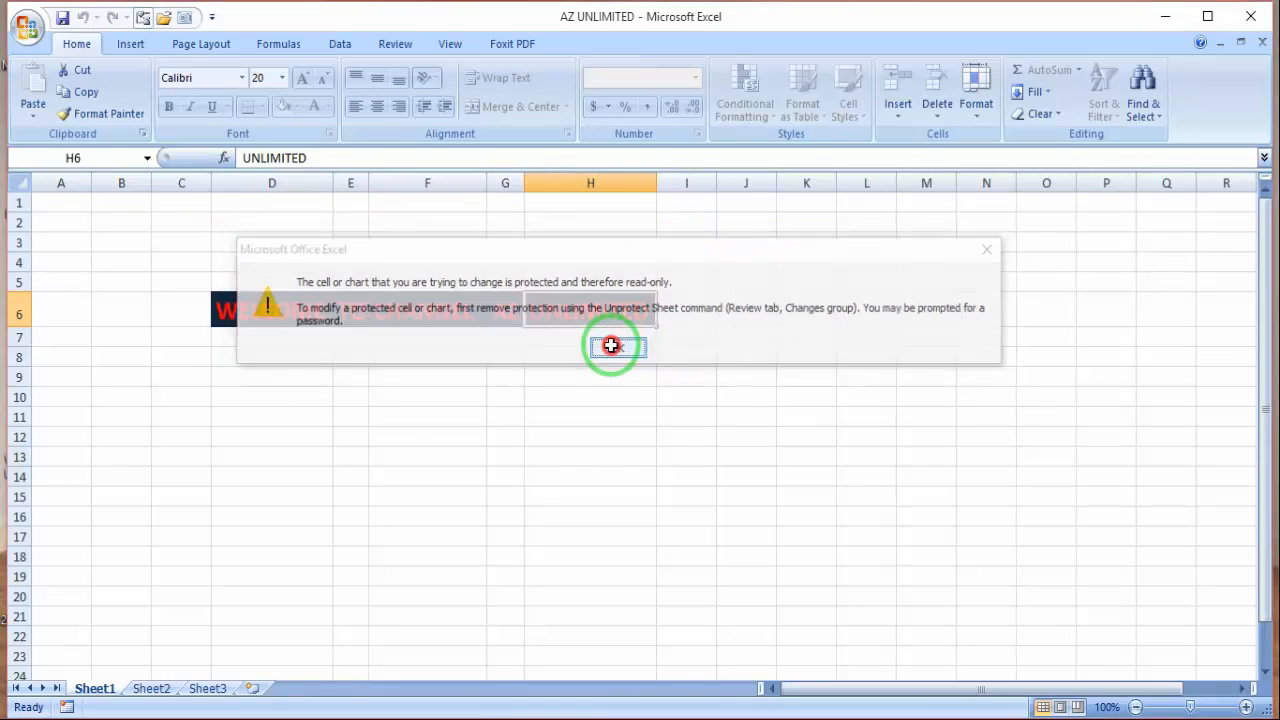
# Remove the protection from Sheet1 by entering the sheet password.
pyautogui.rightClick(99, 689)
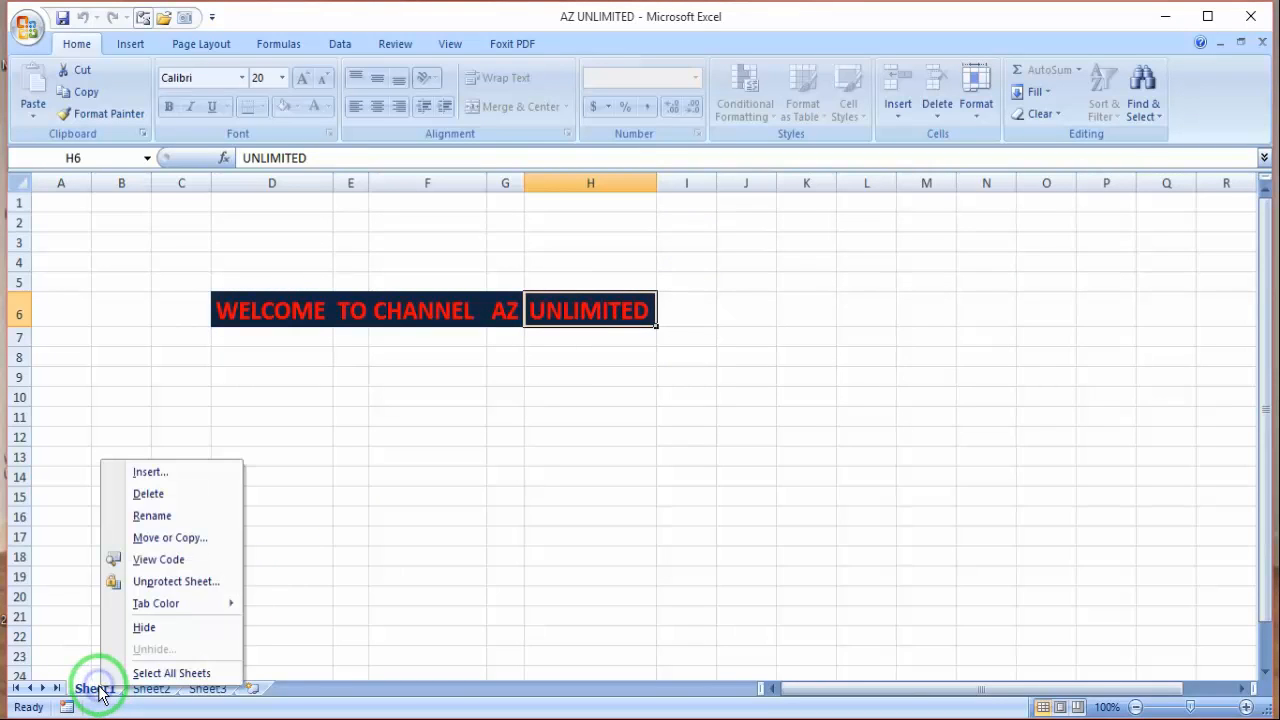
pyautogui.click(163, 588)
pyautogui.moveTo(177, 537); pyautogui.dragTo(652, 246)
pyautogui.click(601, 267)
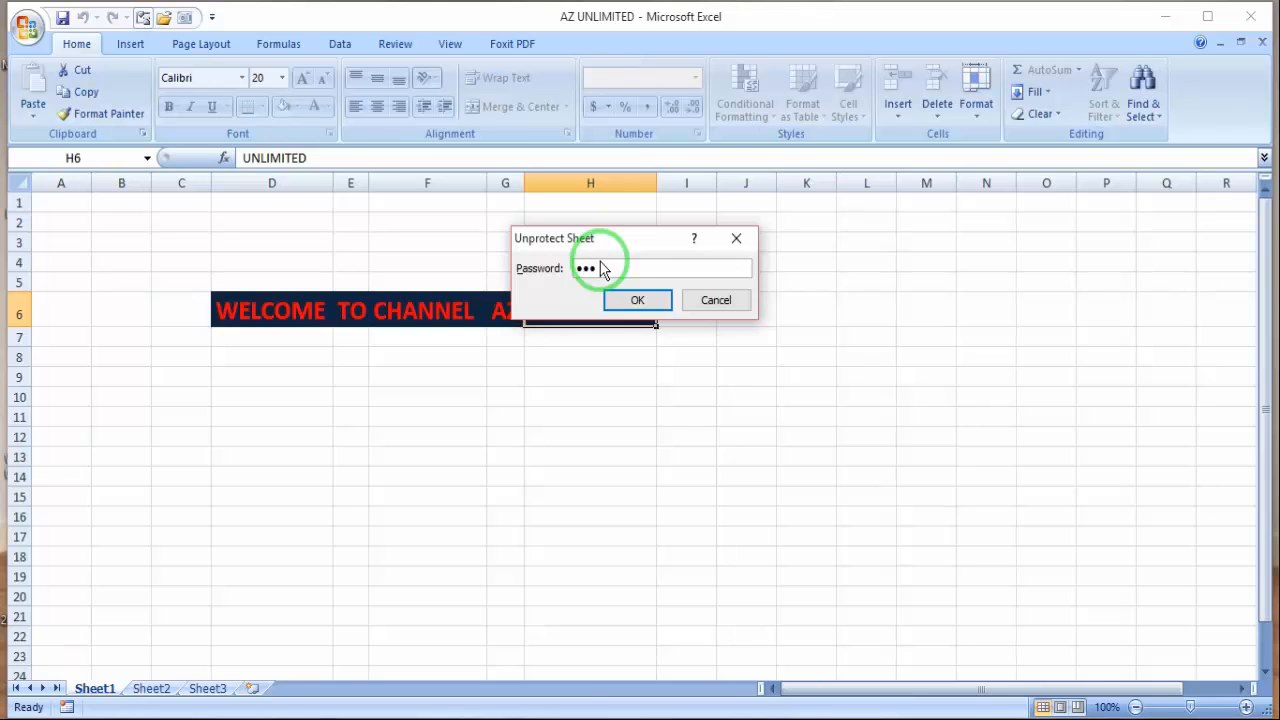
pyautogui.click(618, 299)
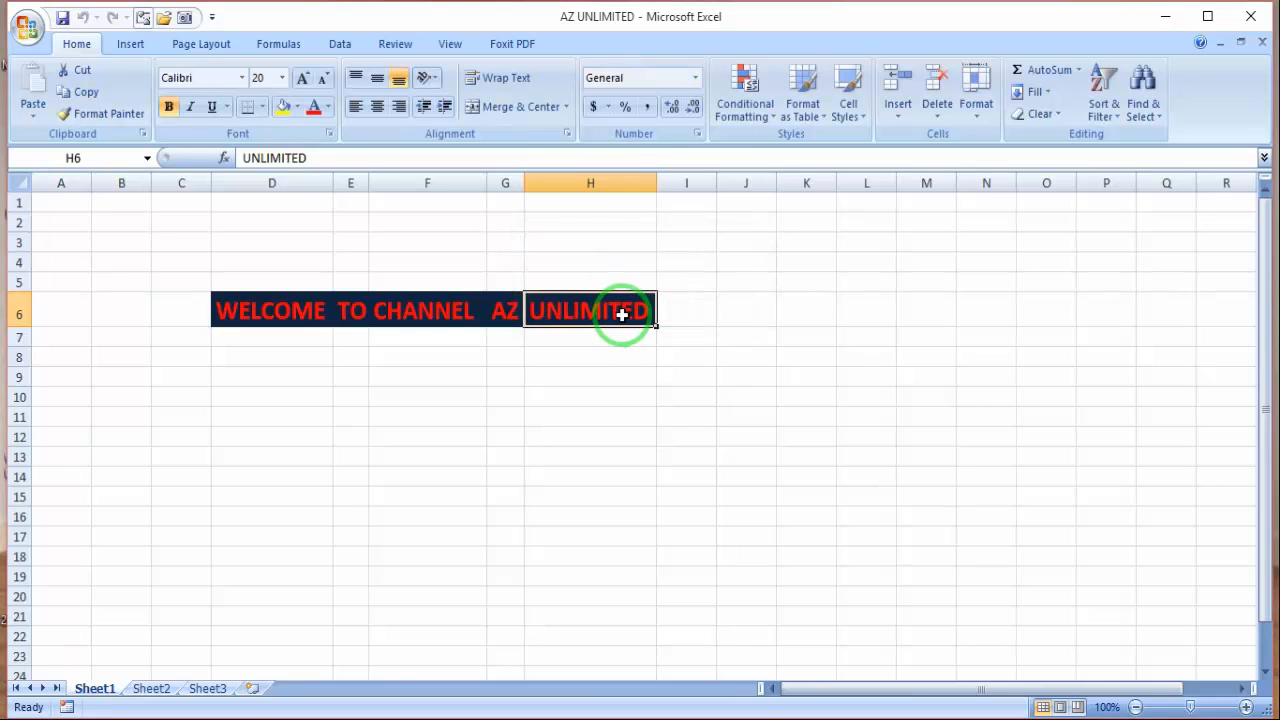
# Clear the contents of cell H6 to test editing, and undo the deletion.
pyautogui.press('Delete')
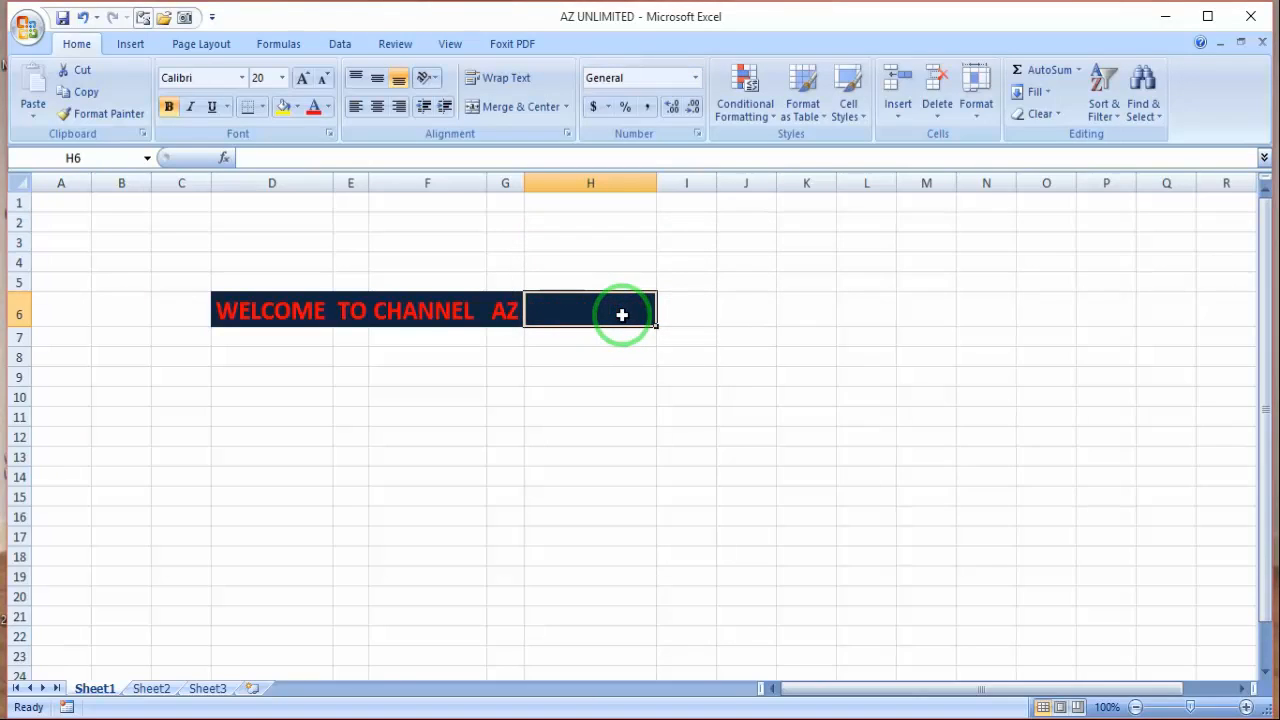
pyautogui.hotkey('ctrl', 'z')
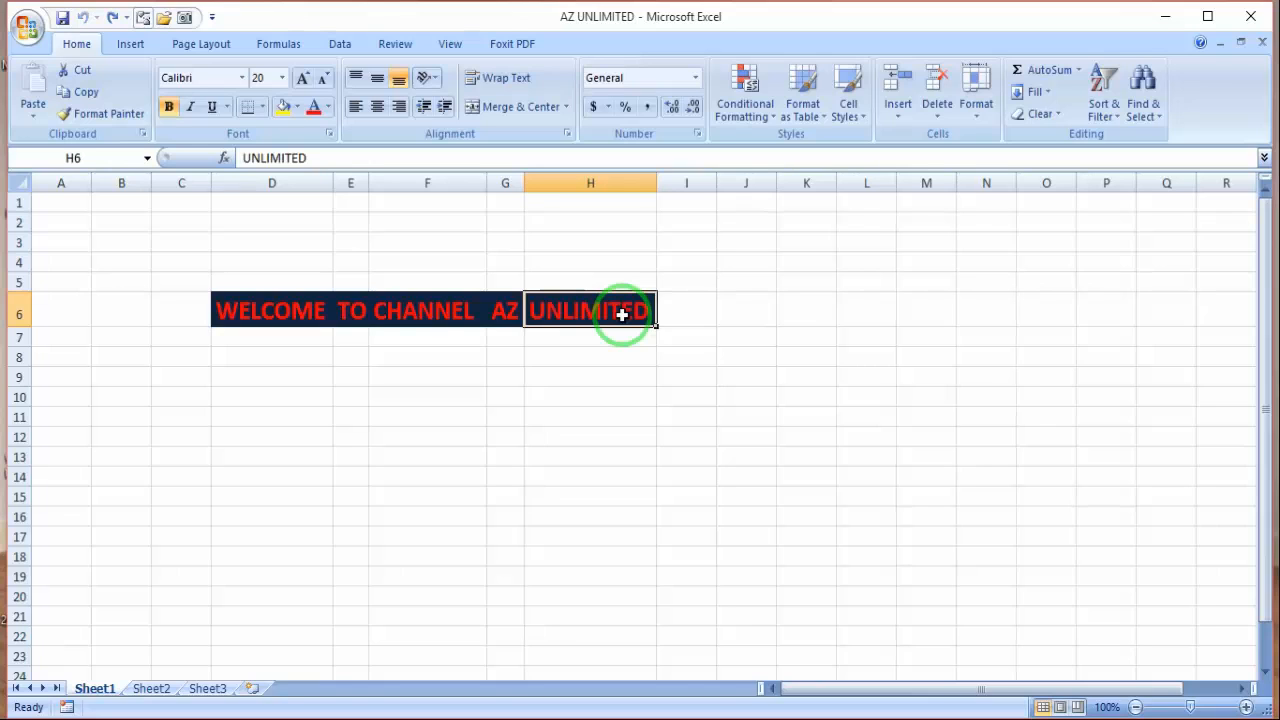
pyautogui.click(575, 458)
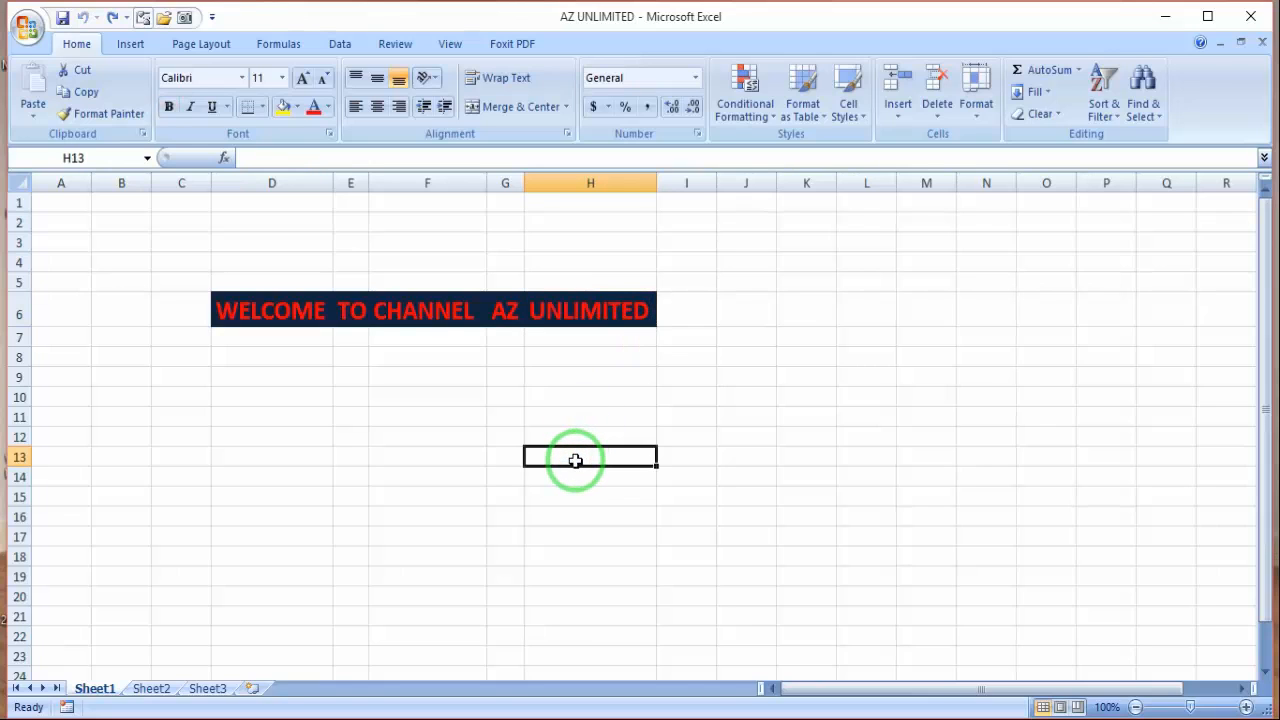